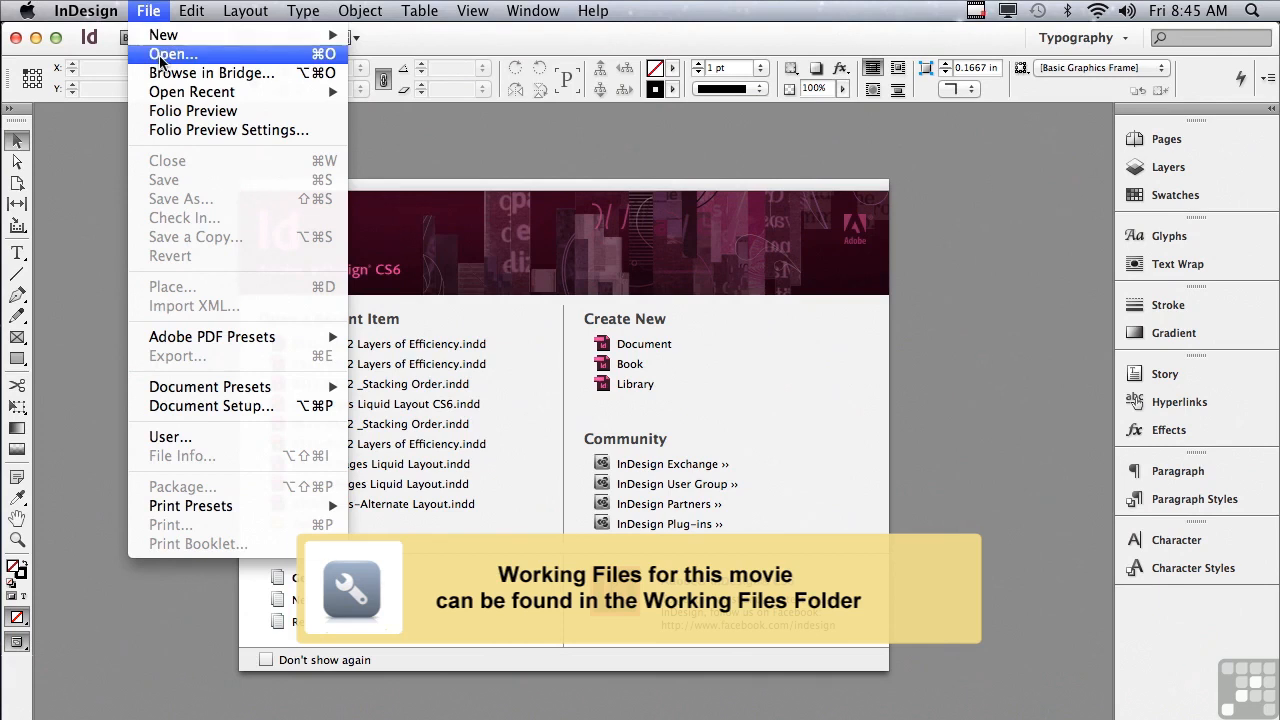
Step: Open the two documents 0311-0312 _Stacking Order.indd and 0311-0312 Layers of Efficiency.indd together
left_click(160, 54)
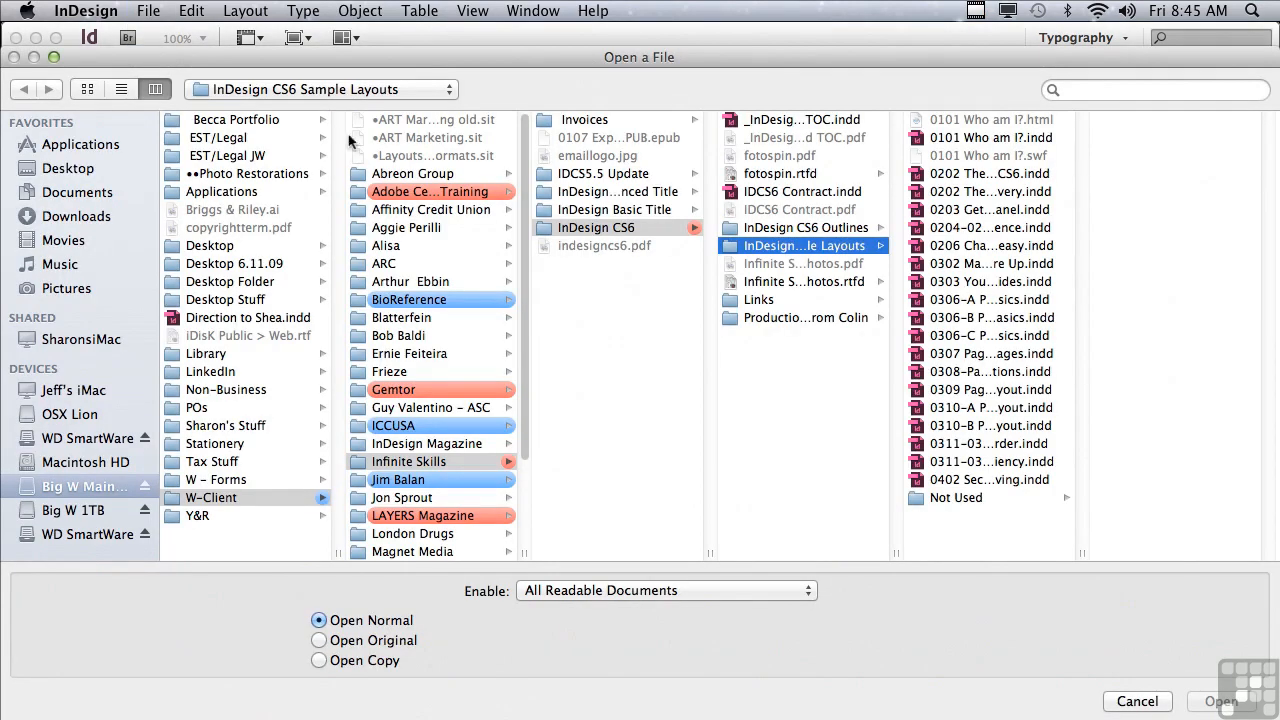
left_click(1061, 443)
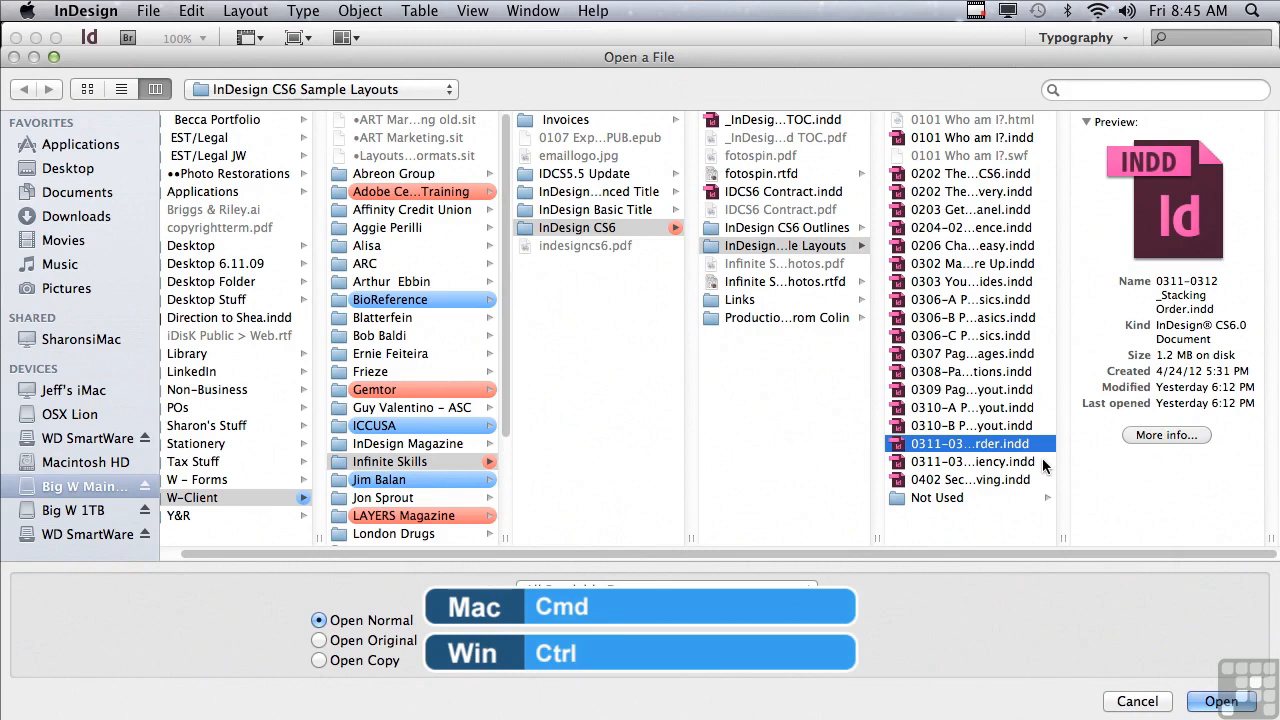
left_click(1043, 466, "super")
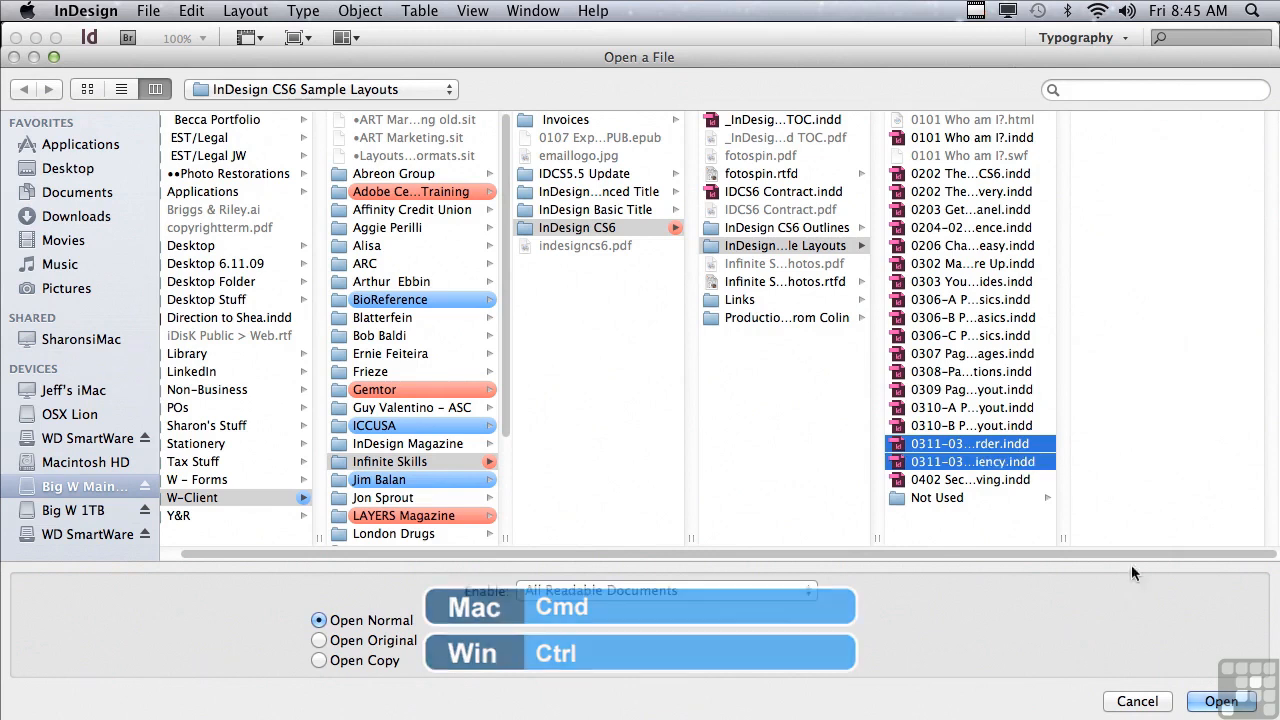
key("Return")
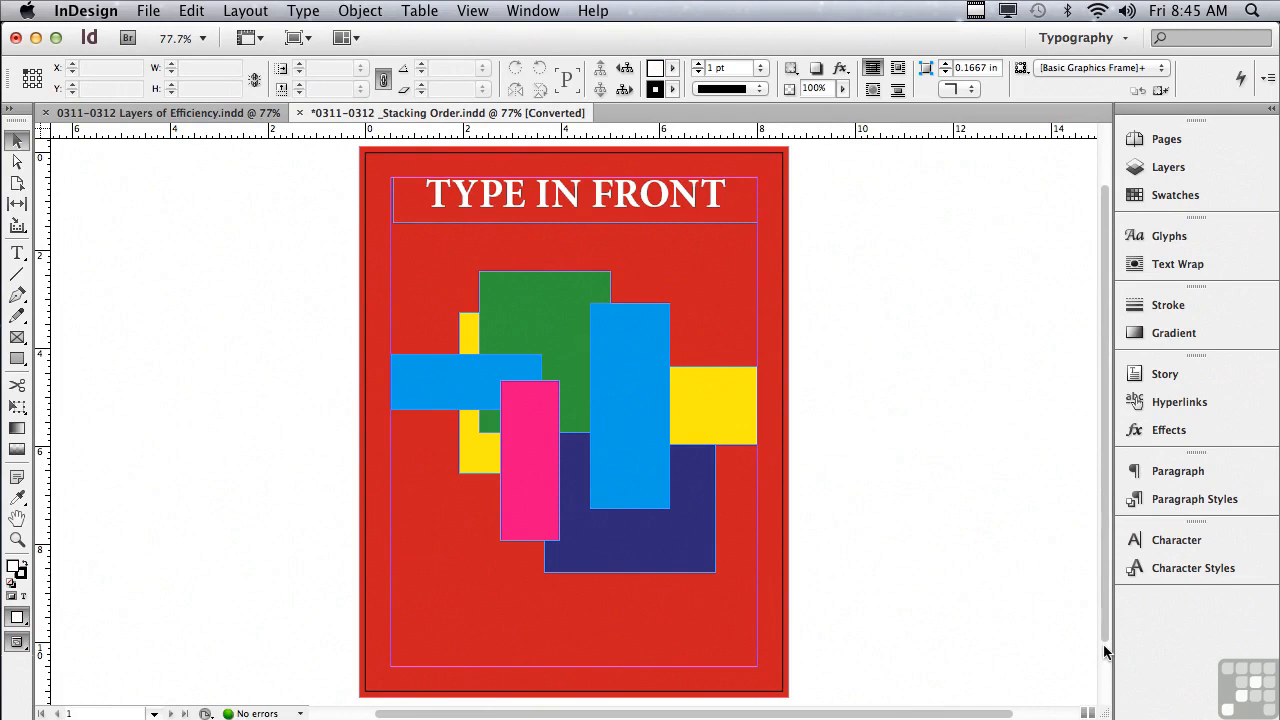
Step: Add a new layer above Layer 1 in the Stacking Order document and name it Type
left_click(1188, 172)
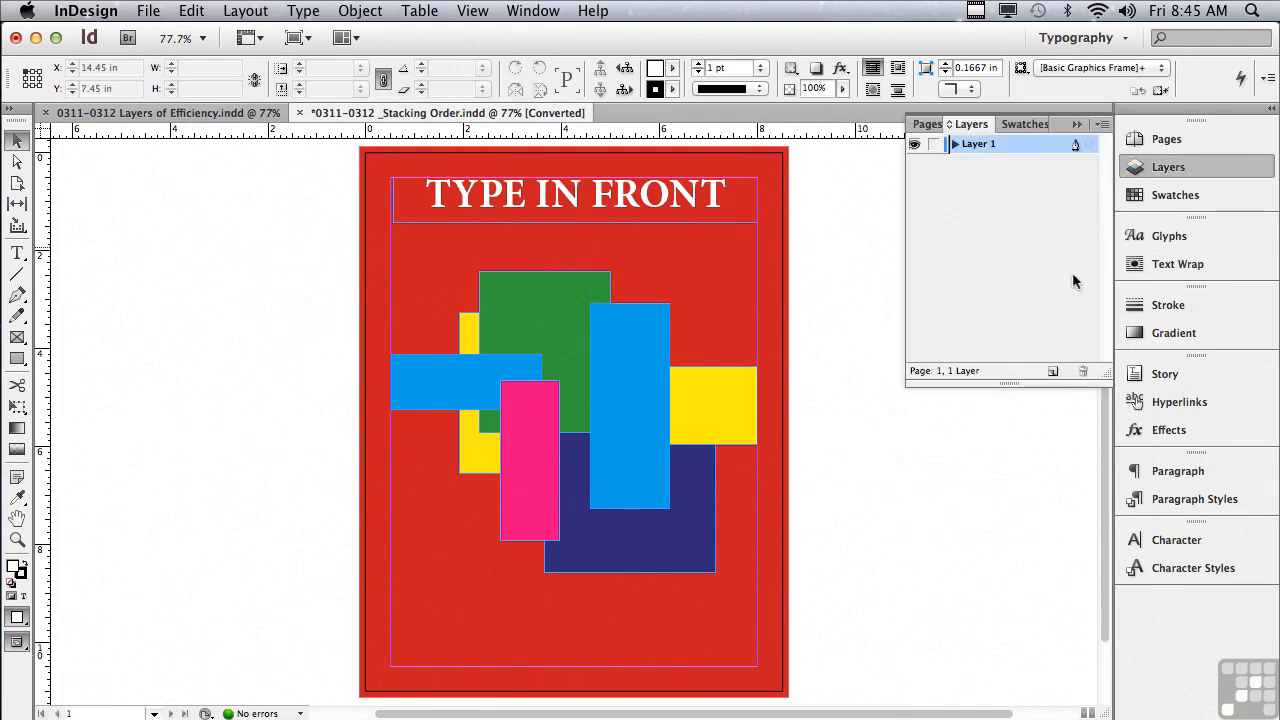
left_click(1051, 373)
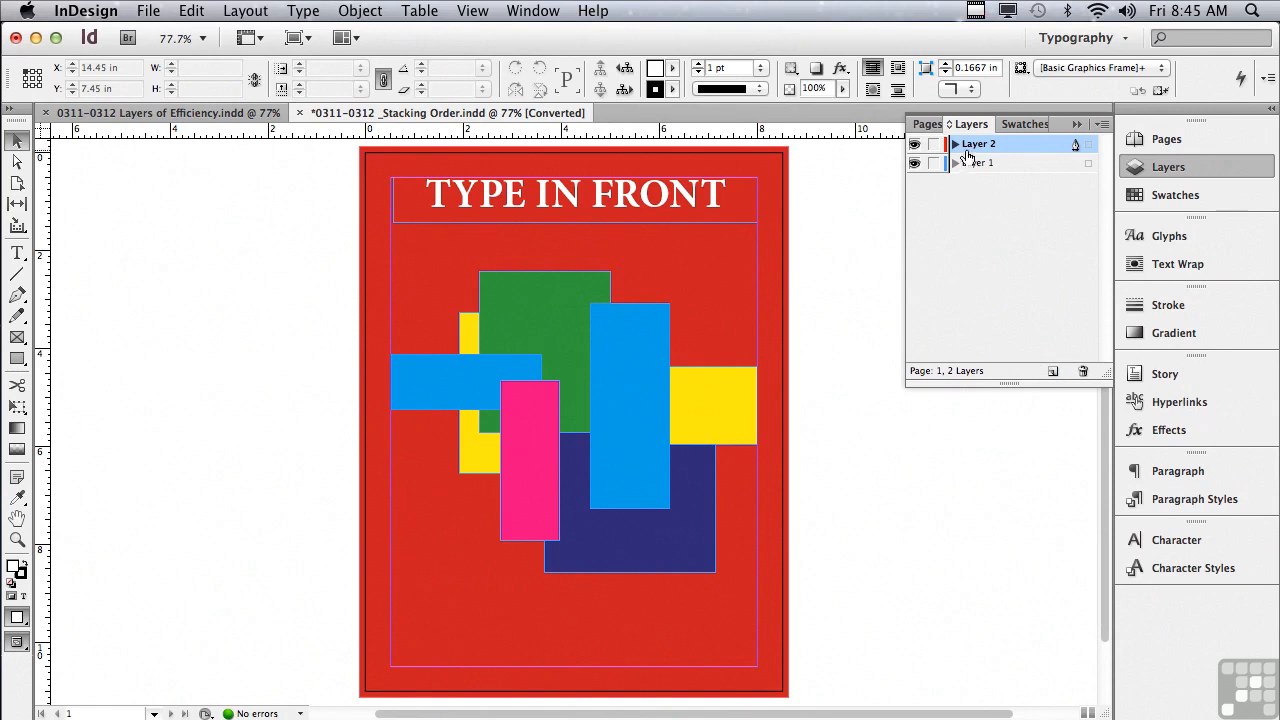
left_click(975, 145)
type("Type")
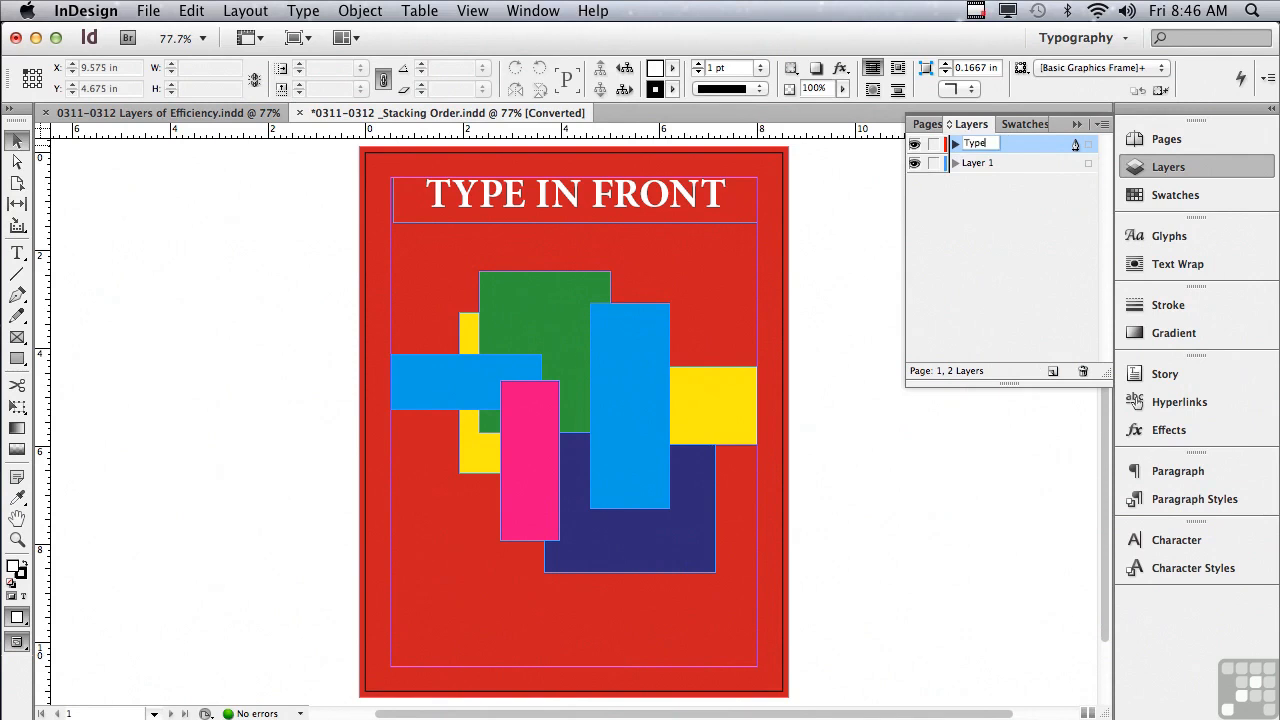
Step: Rename Layer 1 as Rectangles
left_click(969, 166)
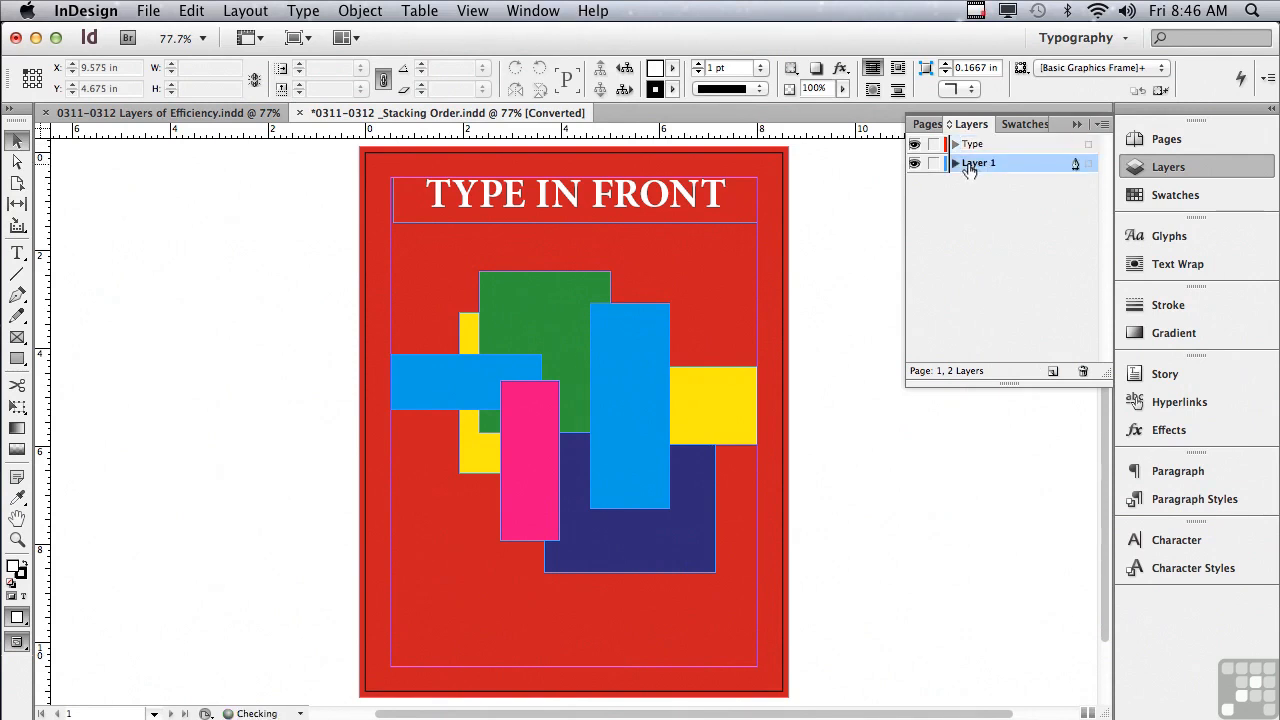
left_click(969, 165)
type("Rectangles")
left_click(934, 228)
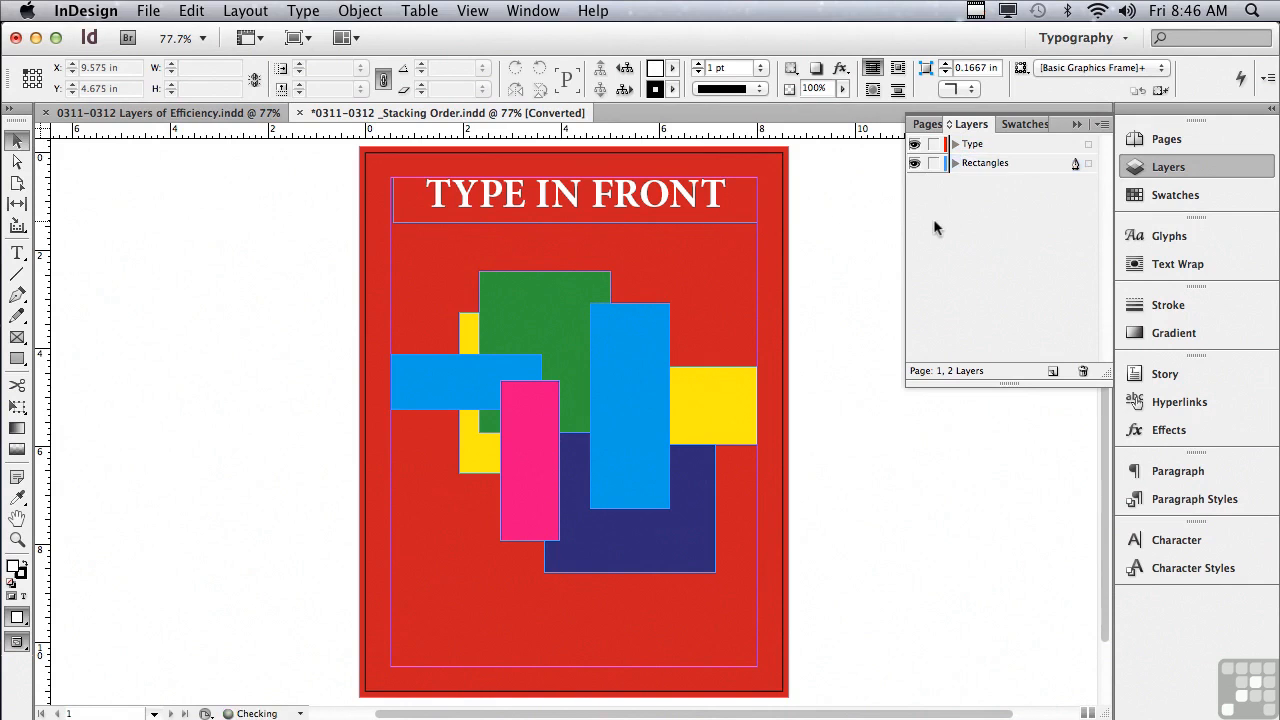
Step: Add a third layer, place it below the Rectangles layer and name it Background
left_click(1054, 372)
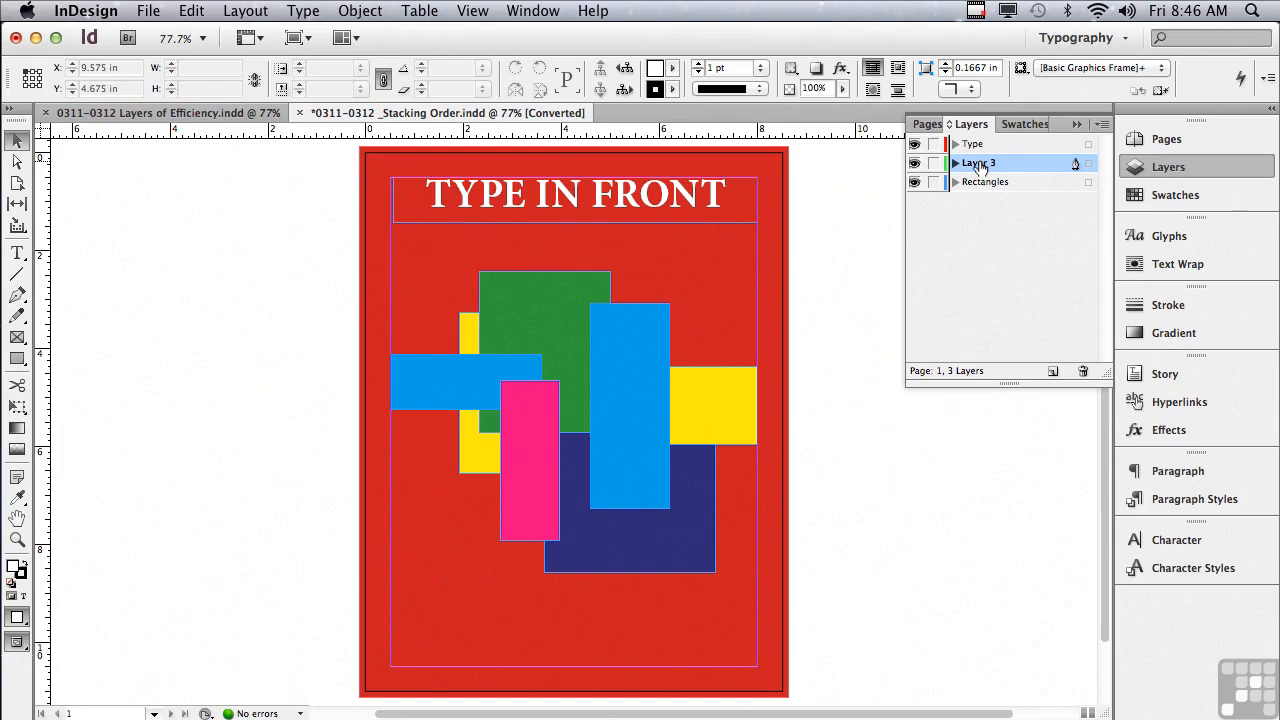
left_click_drag(979, 167, 979, 190)
double_click(980, 187)
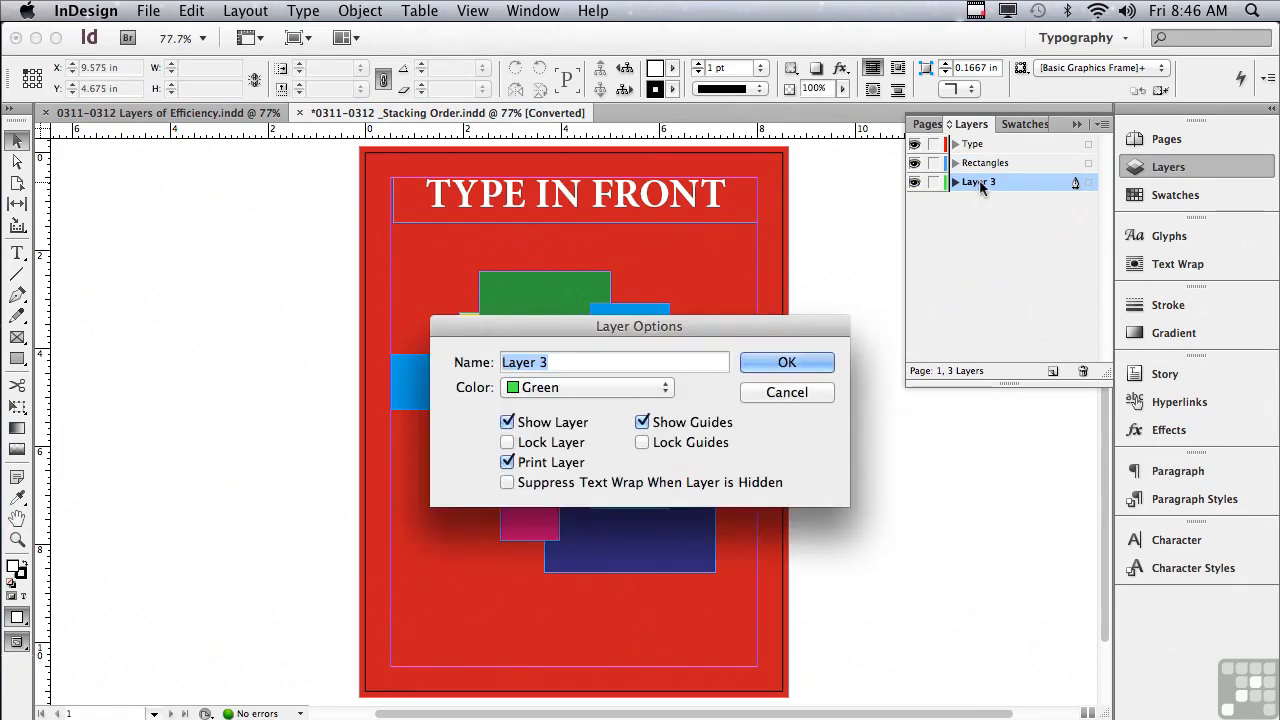
type("Background")
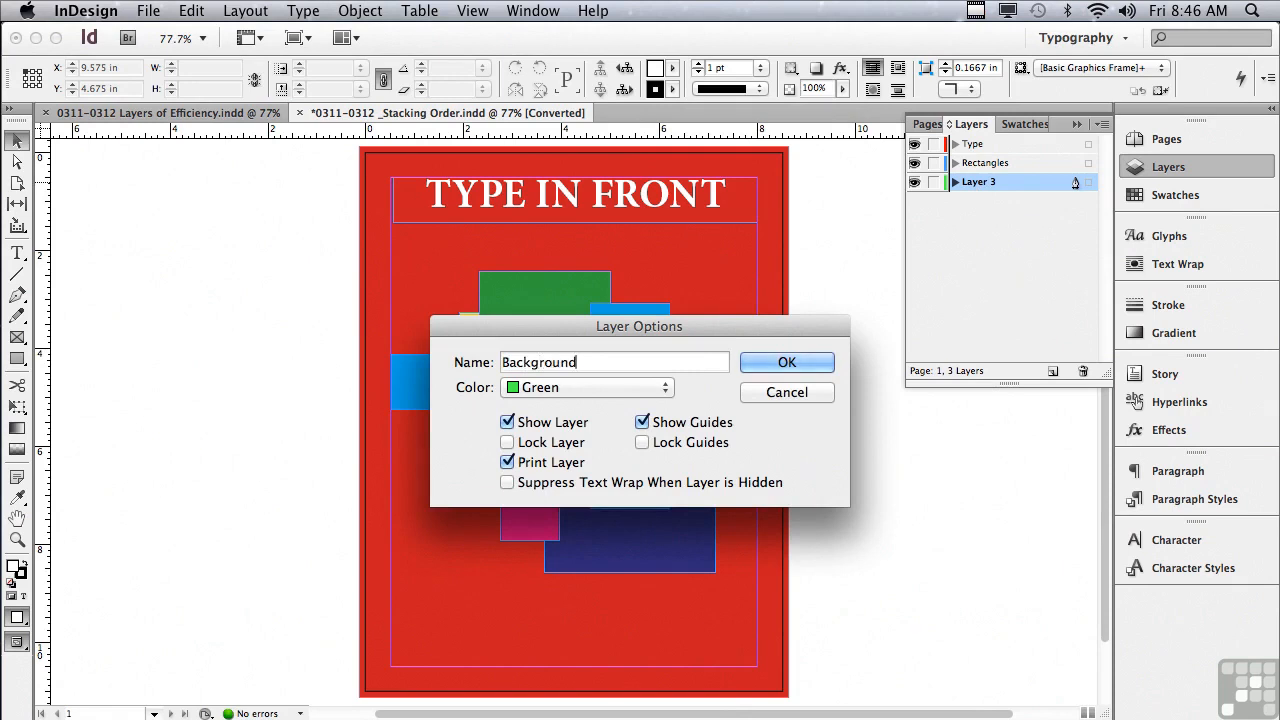
left_click(817, 361)
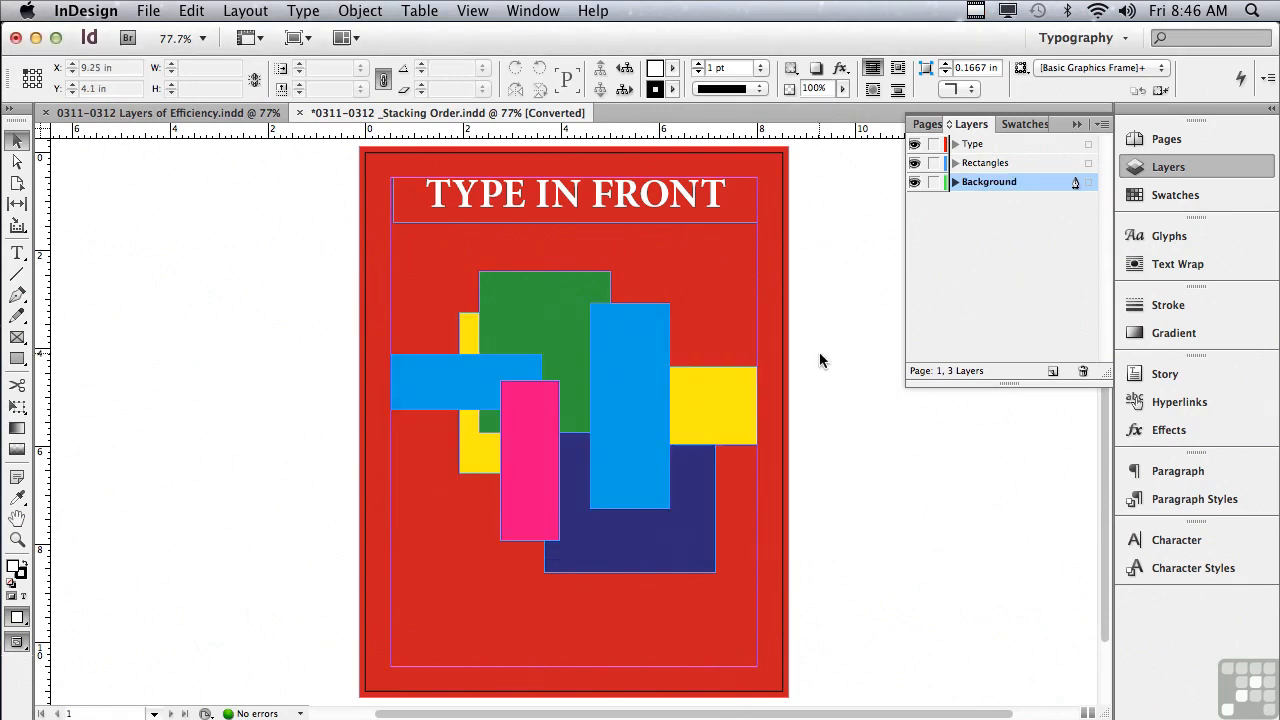
Step: Bring the Type in Front text frame to the top of the Rectangles layer and transfer it to the Type layer
left_click(955, 164)
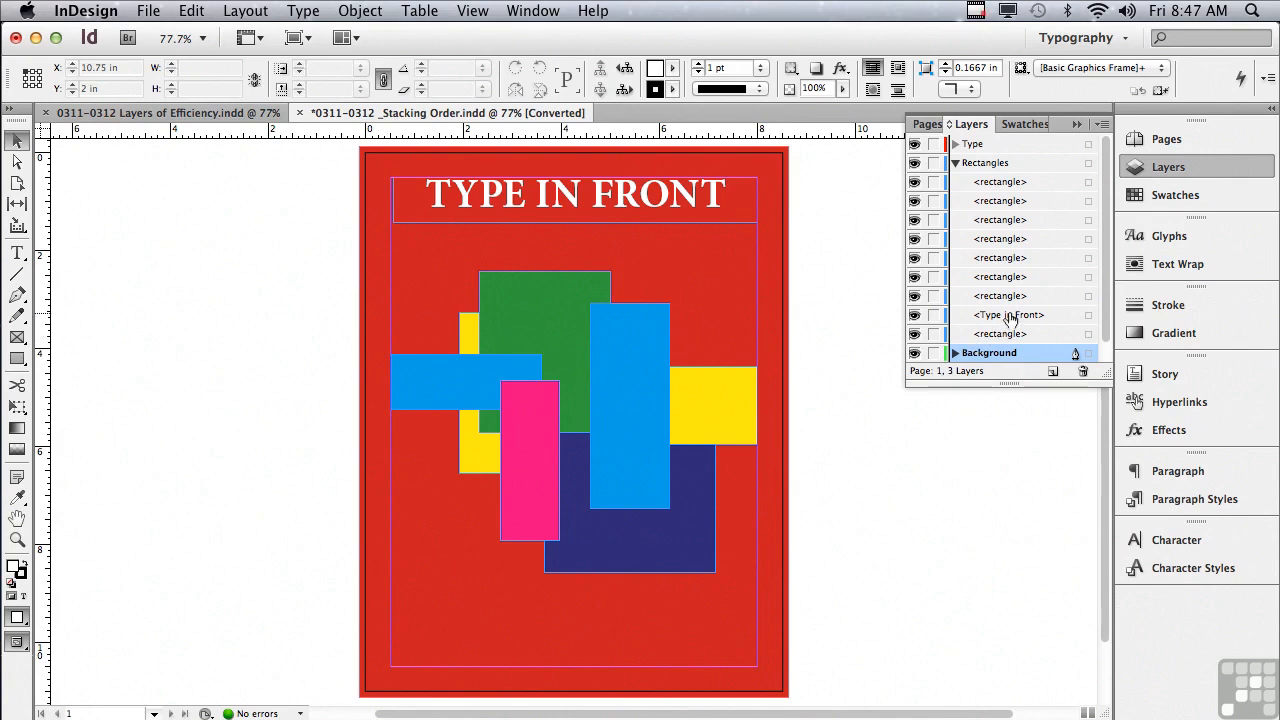
left_click_drag(1010, 316, 1000, 316)
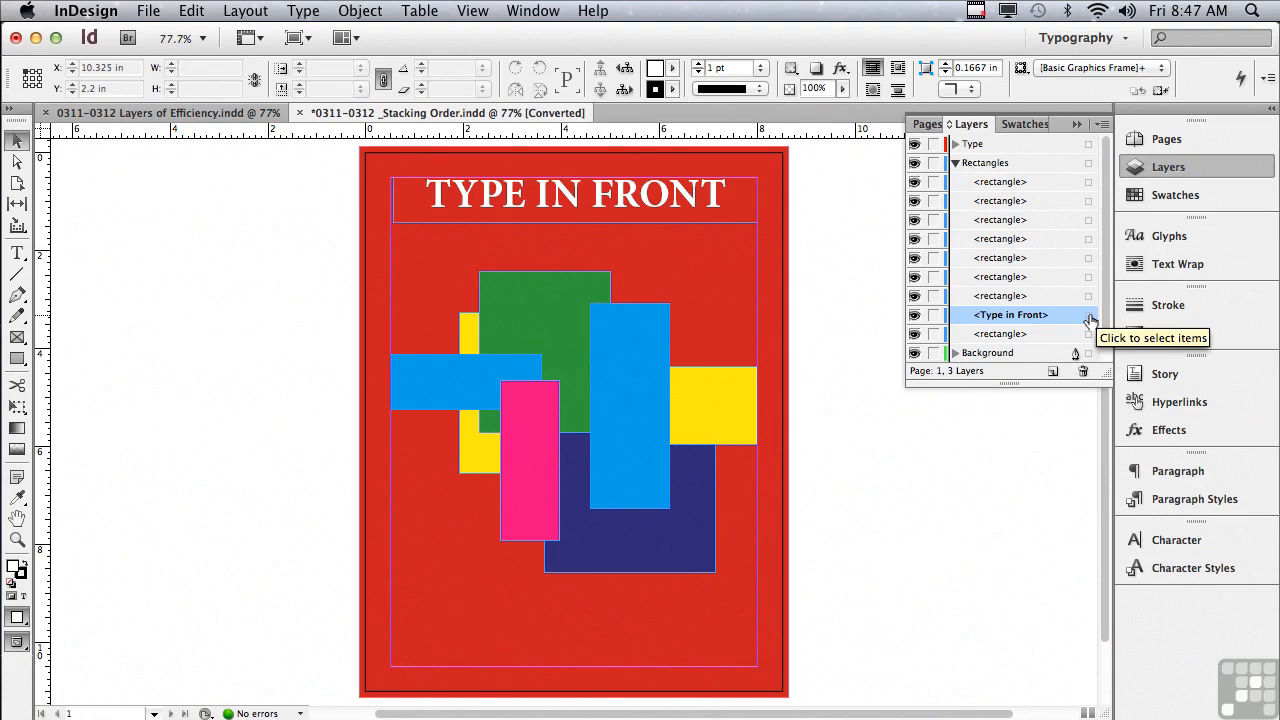
left_click(1089, 316)
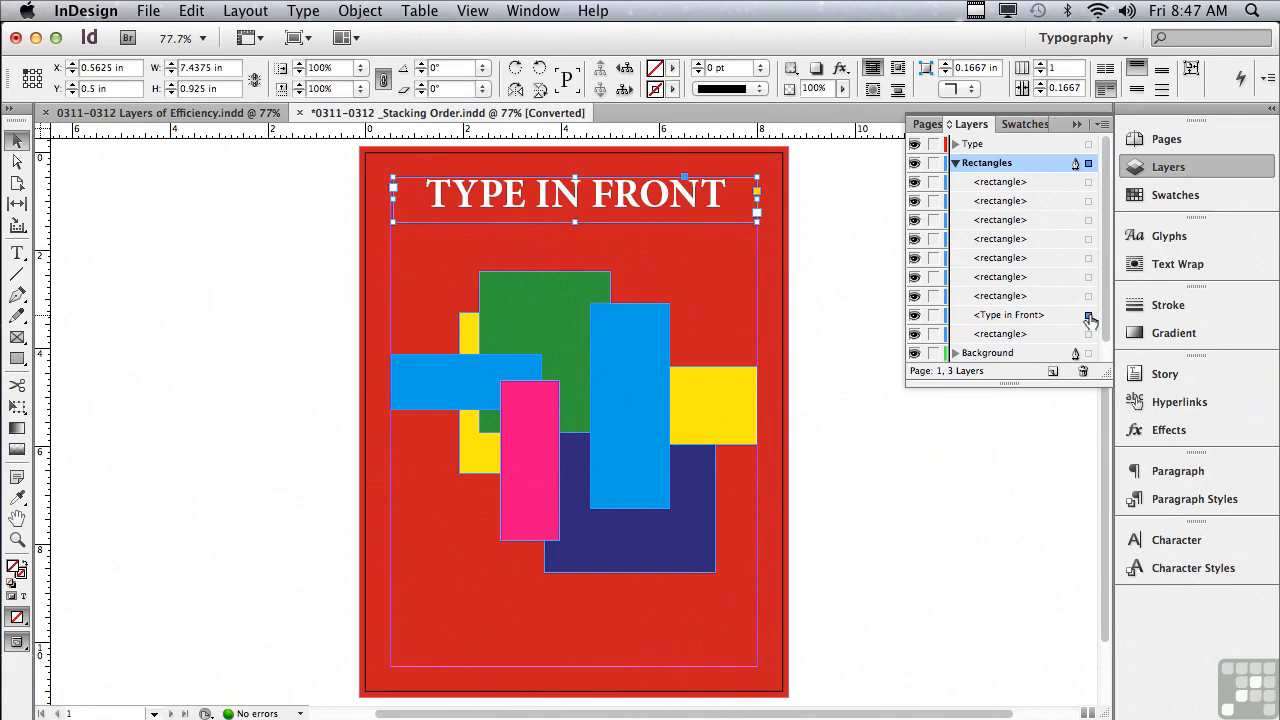
left_click(1019, 316)
left_click_drag(1019, 318, 1016, 176)
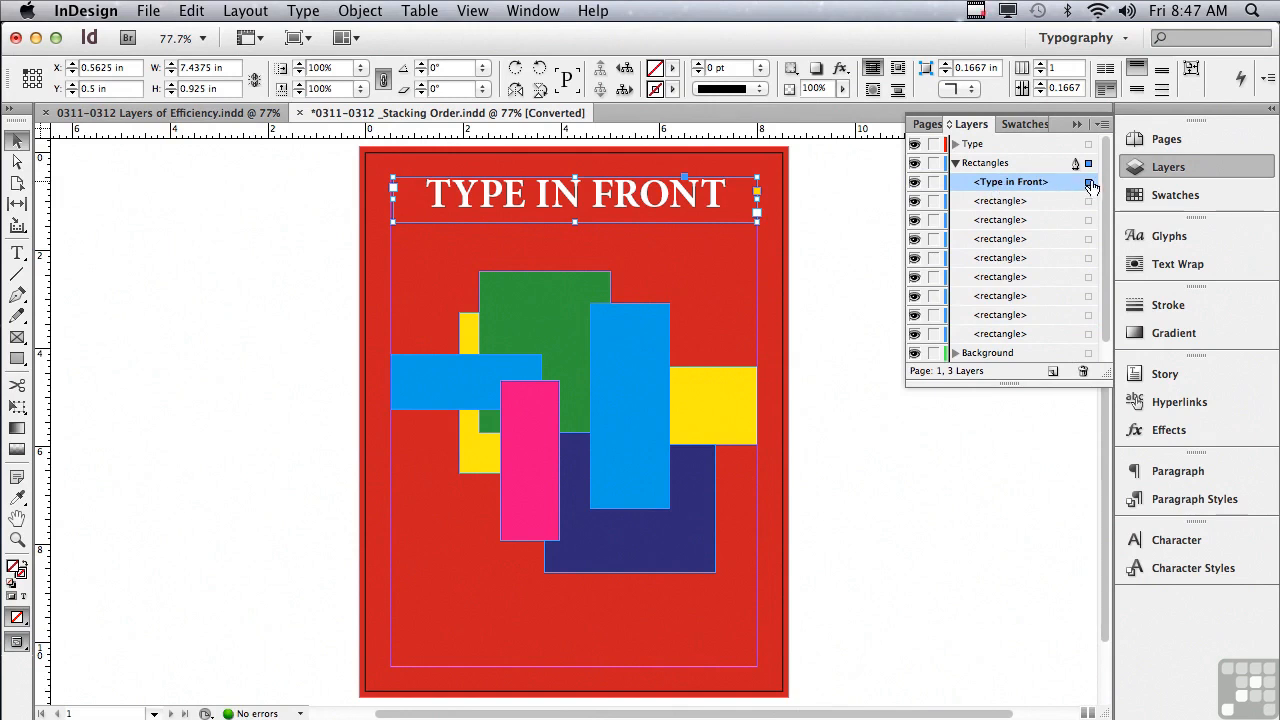
left_click_drag(1090, 188, 1088, 151)
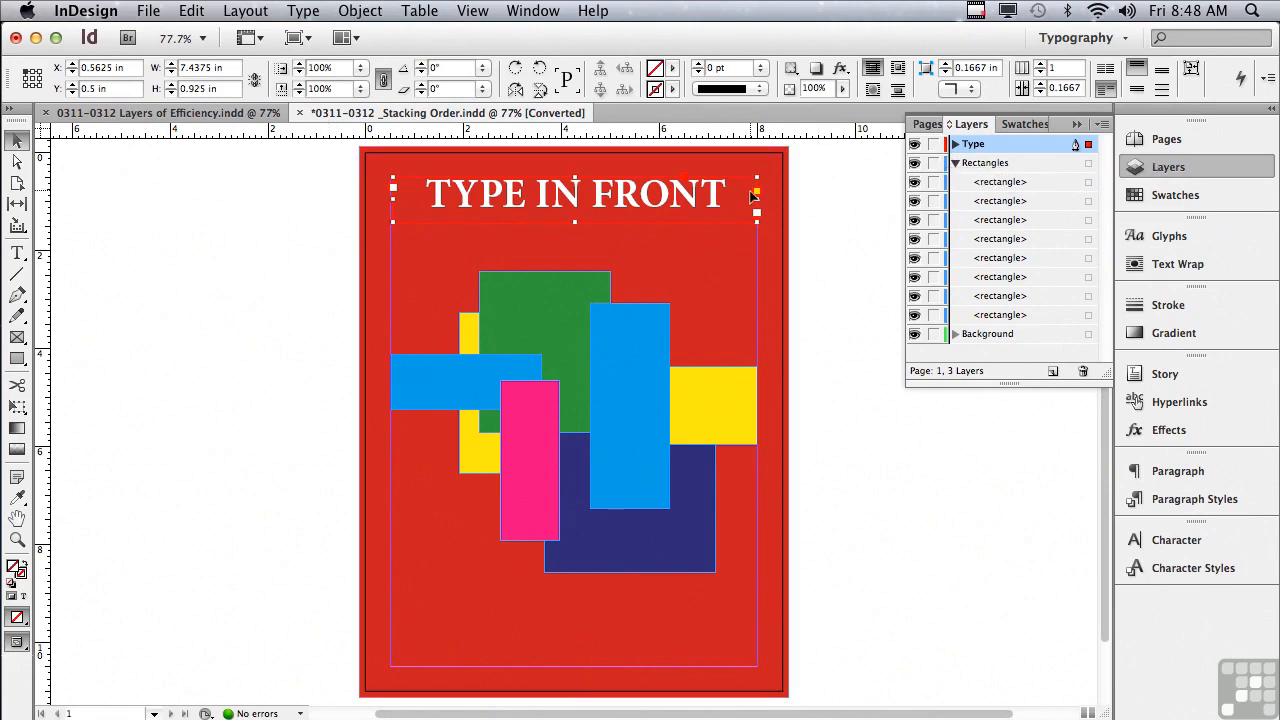
Step: Transfer the full-page red rectangle from the Rectangles layer to the Background layer
left_click(985, 164)
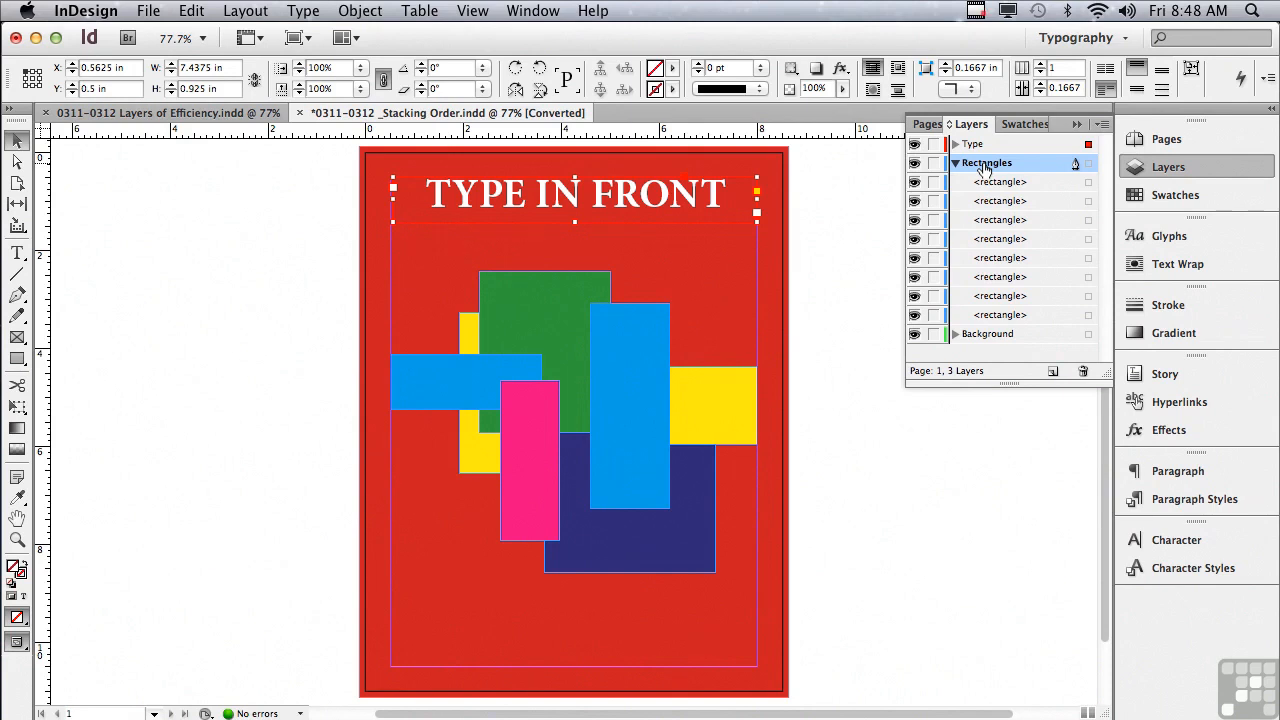
left_click(778, 302)
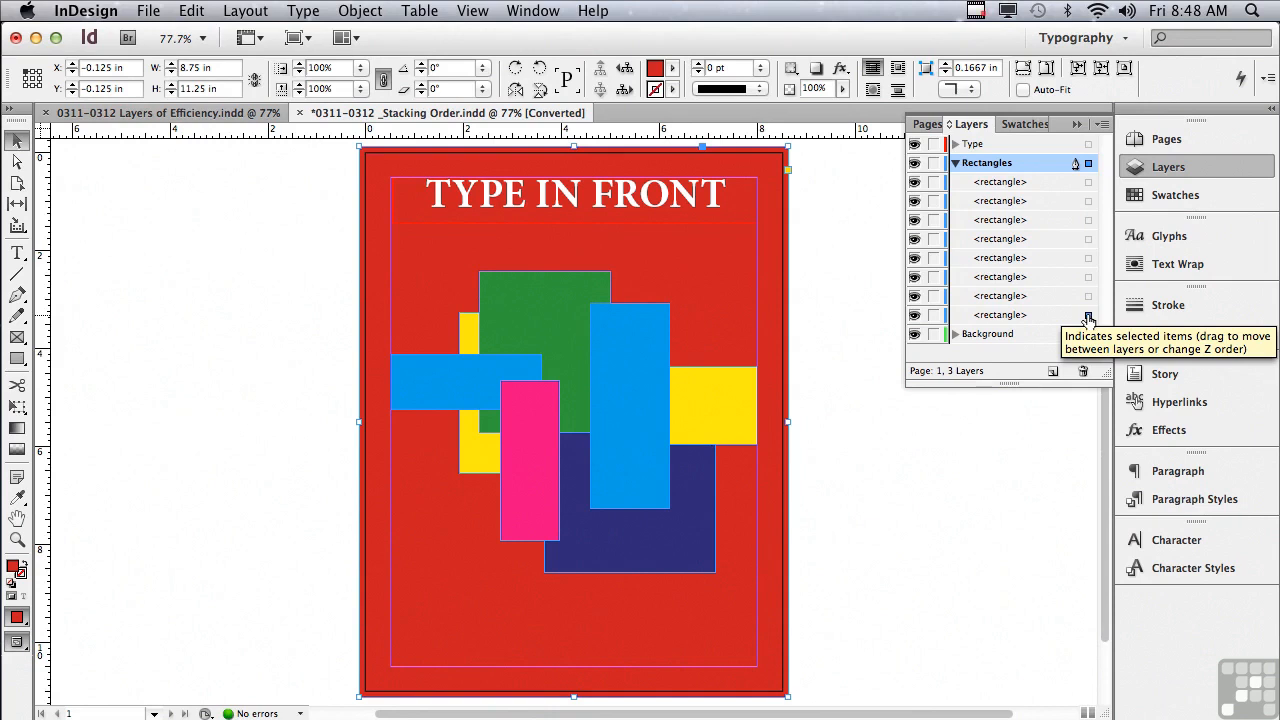
left_click_drag(1089, 320, 1081, 342)
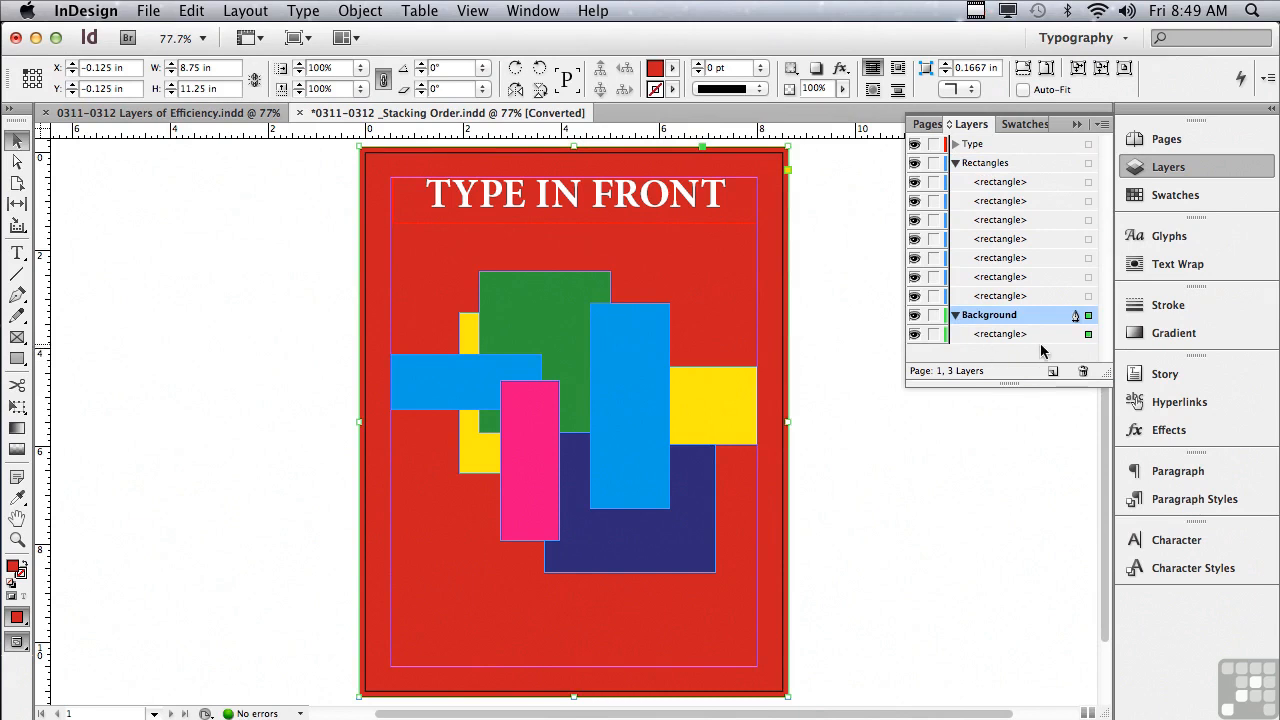
Step: Hide and show the red background rectangle, and lock it only while selecting all the coloured rectangles on the page
left_click(914, 334)
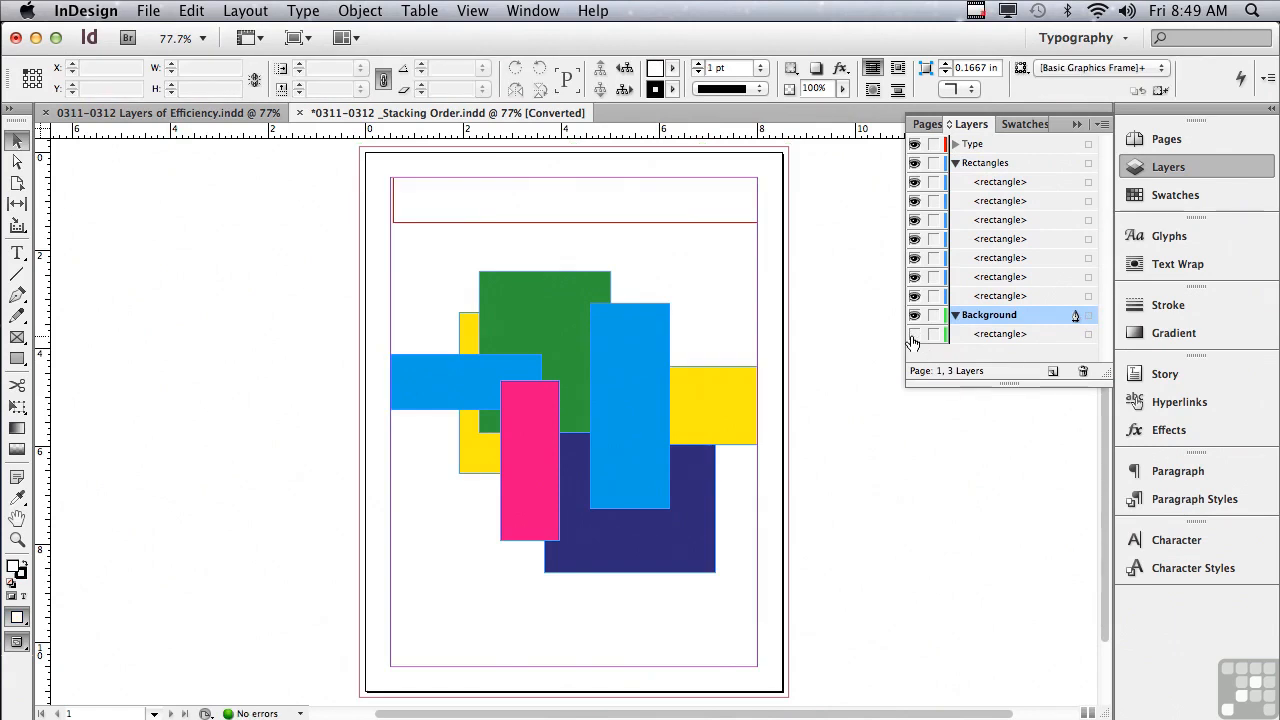
left_click(913, 335)
left_click(933, 335)
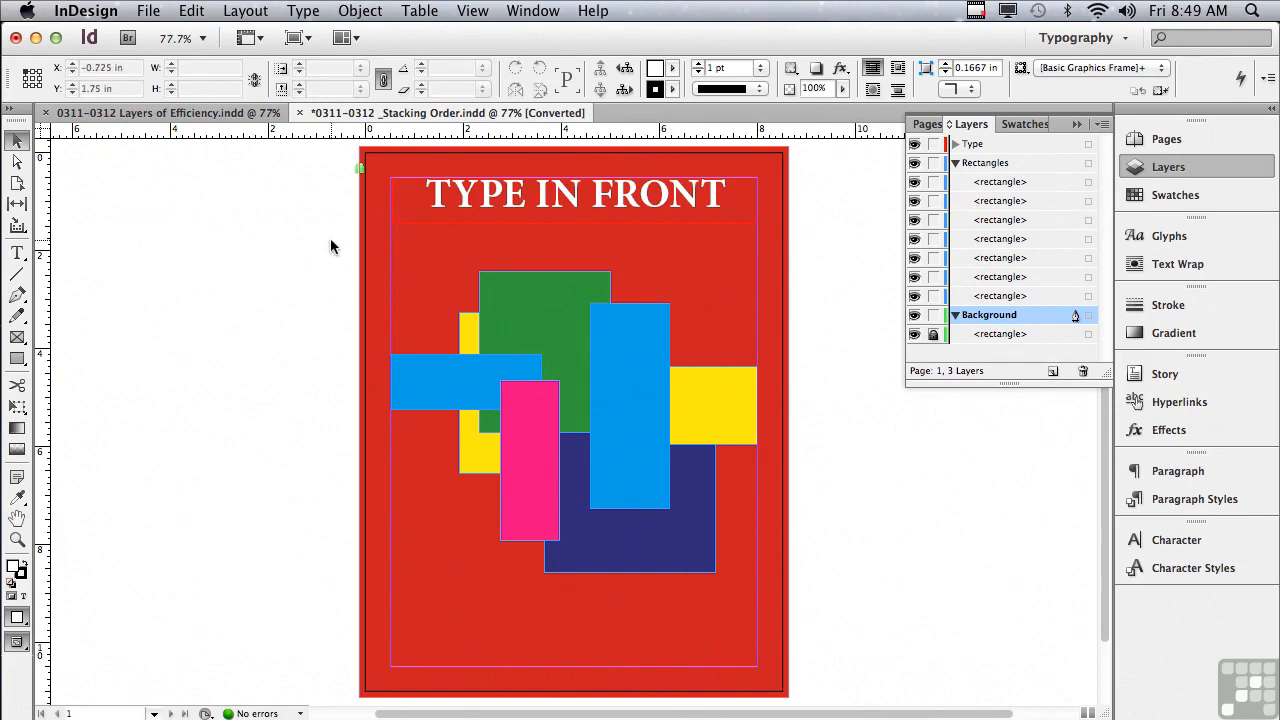
left_click_drag(332, 245, 934, 564)
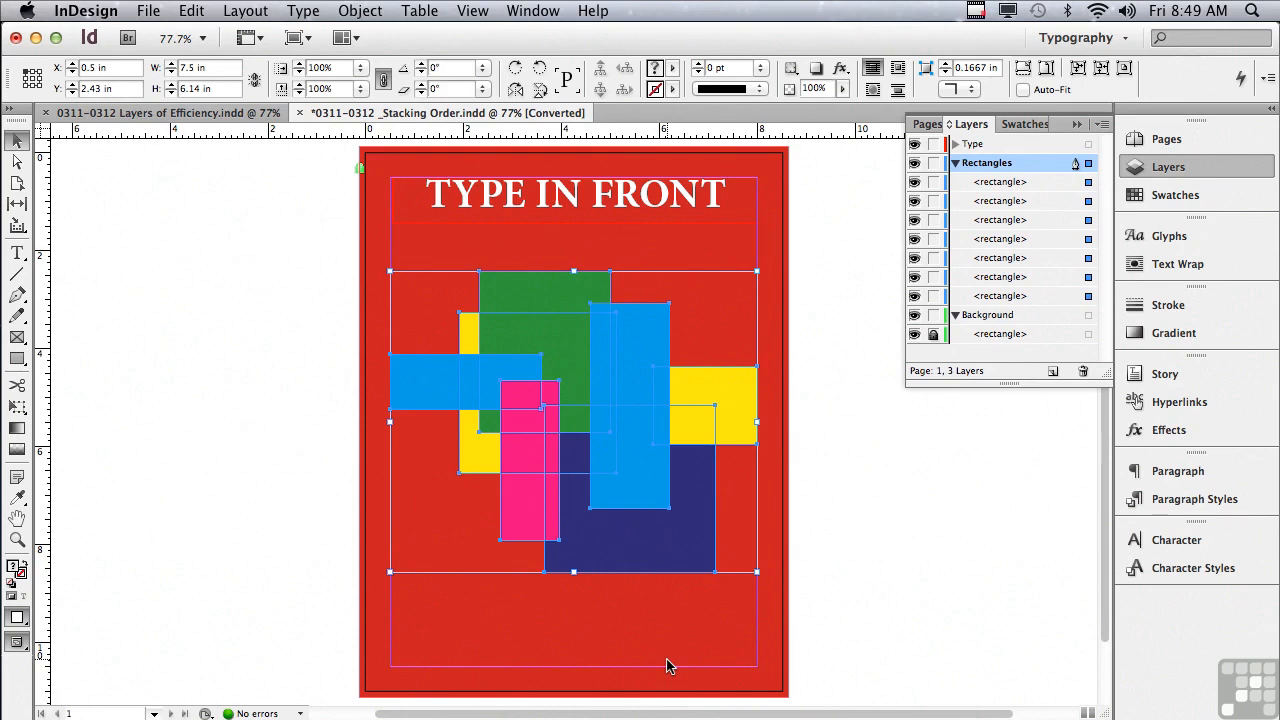
left_click(933, 335)
Step: Restack the Rectangles layer by moving its topmost rectangle to fourth place and the bottommost large yellow rectangle to the front
left_click(1006, 182)
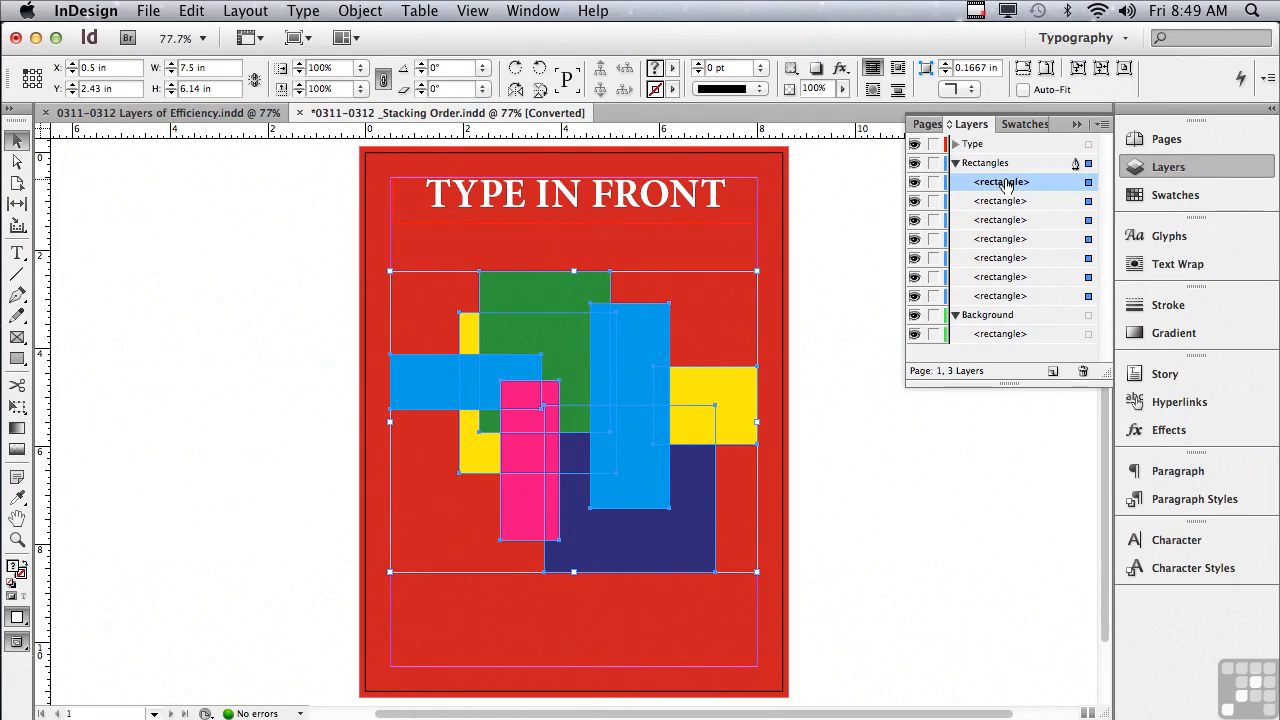
left_click_drag(1006, 184, 998, 259)
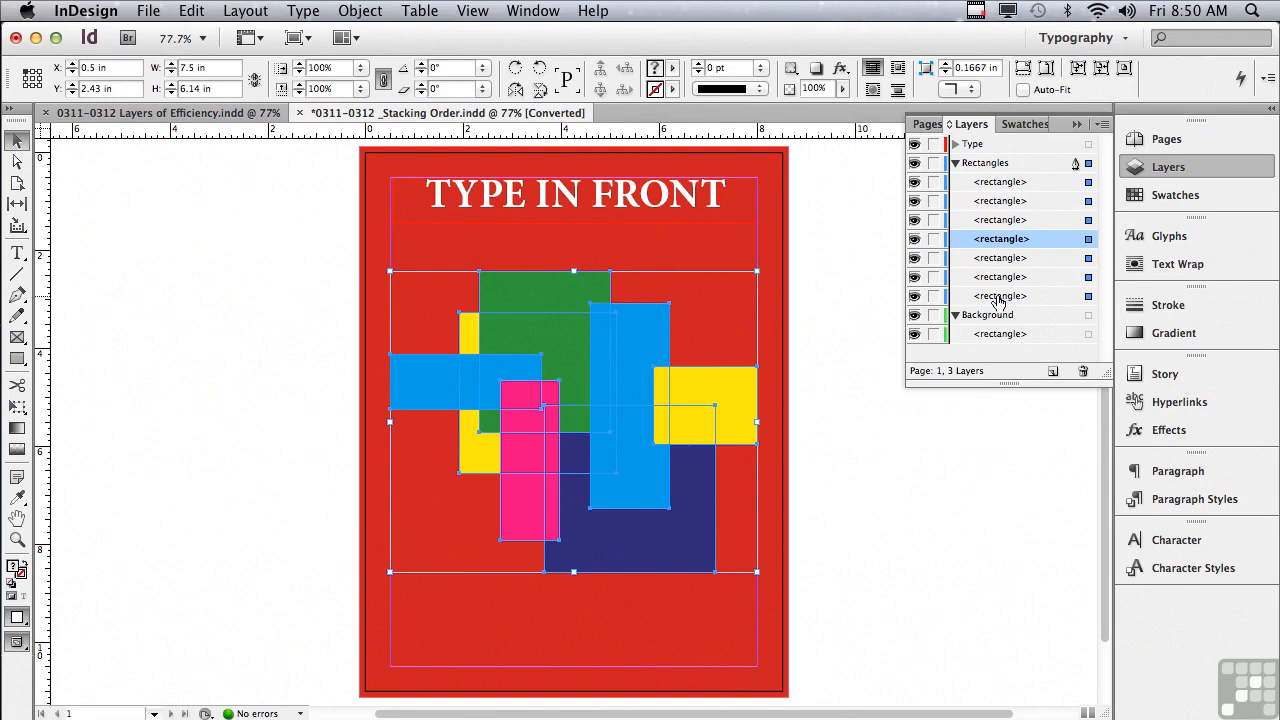
left_click(998, 297)
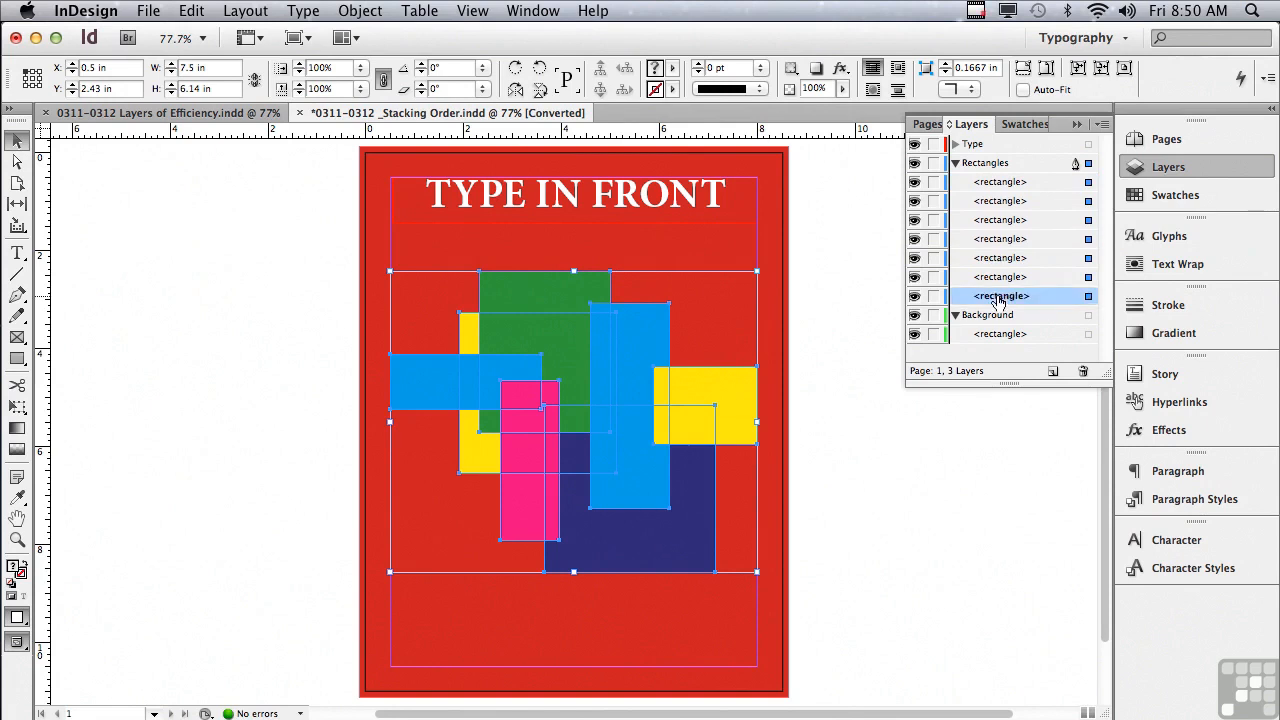
left_click(913, 297)
left_click(913, 297)
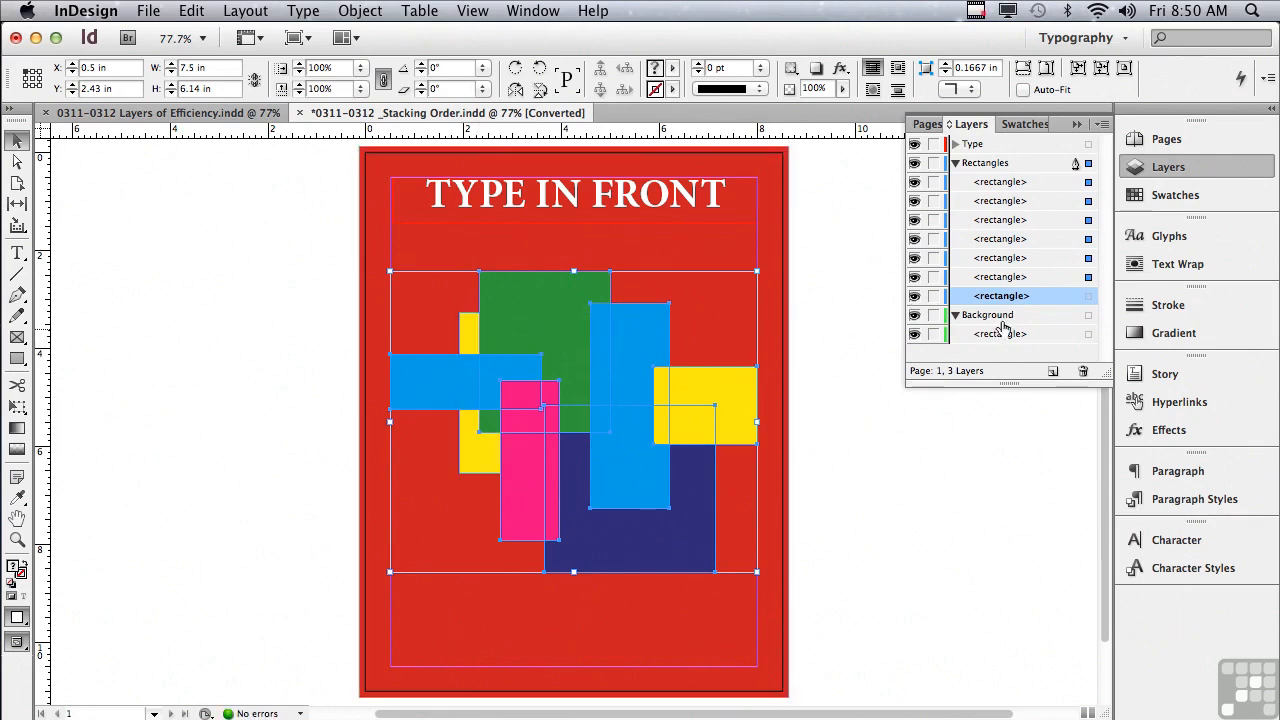
left_click_drag(1000, 303, 1006, 186)
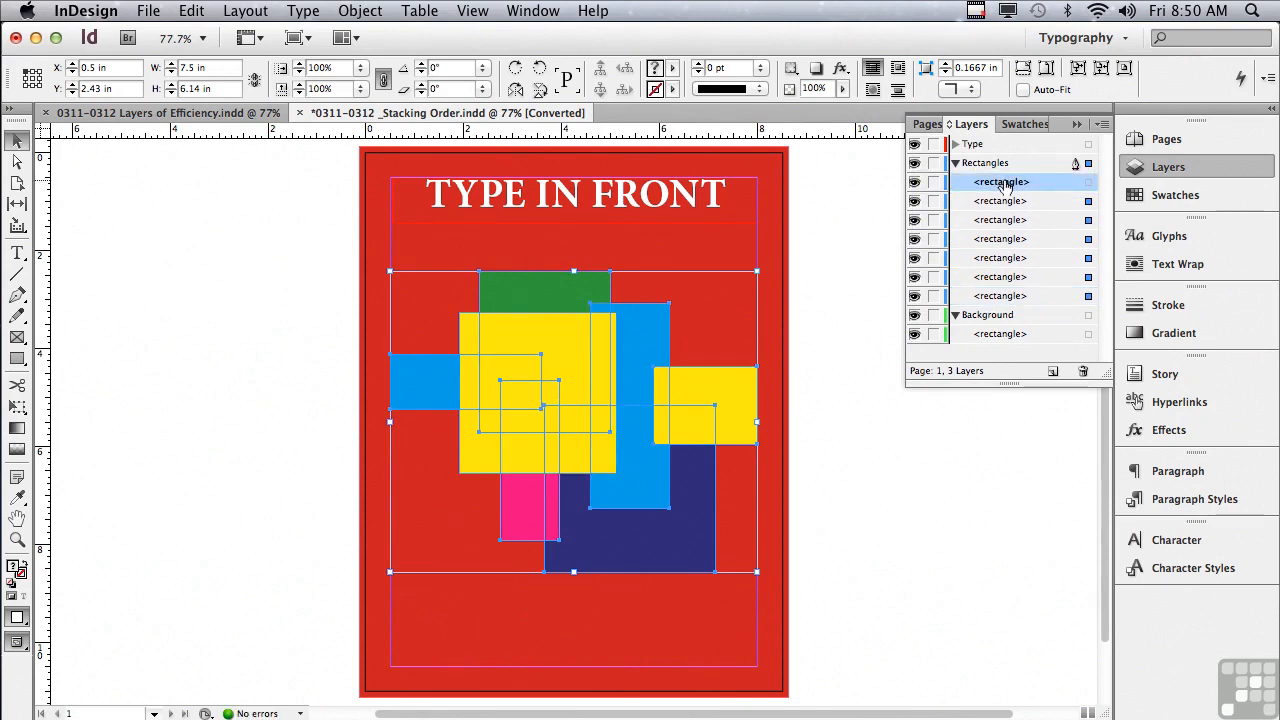
left_click(845, 193)
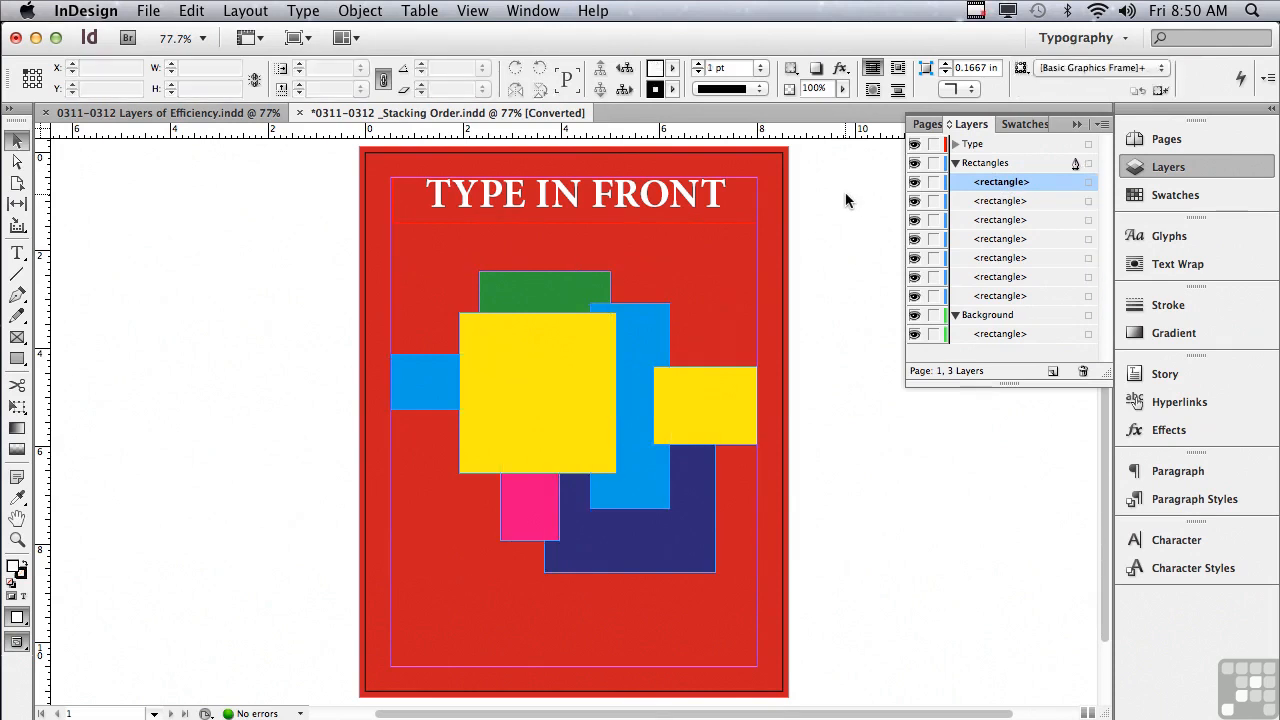
Step: In the Layers of Efficiency document, expand the Image Alternate layer and select the 201_2593658.JPG image inside its frame
left_click(238, 113)
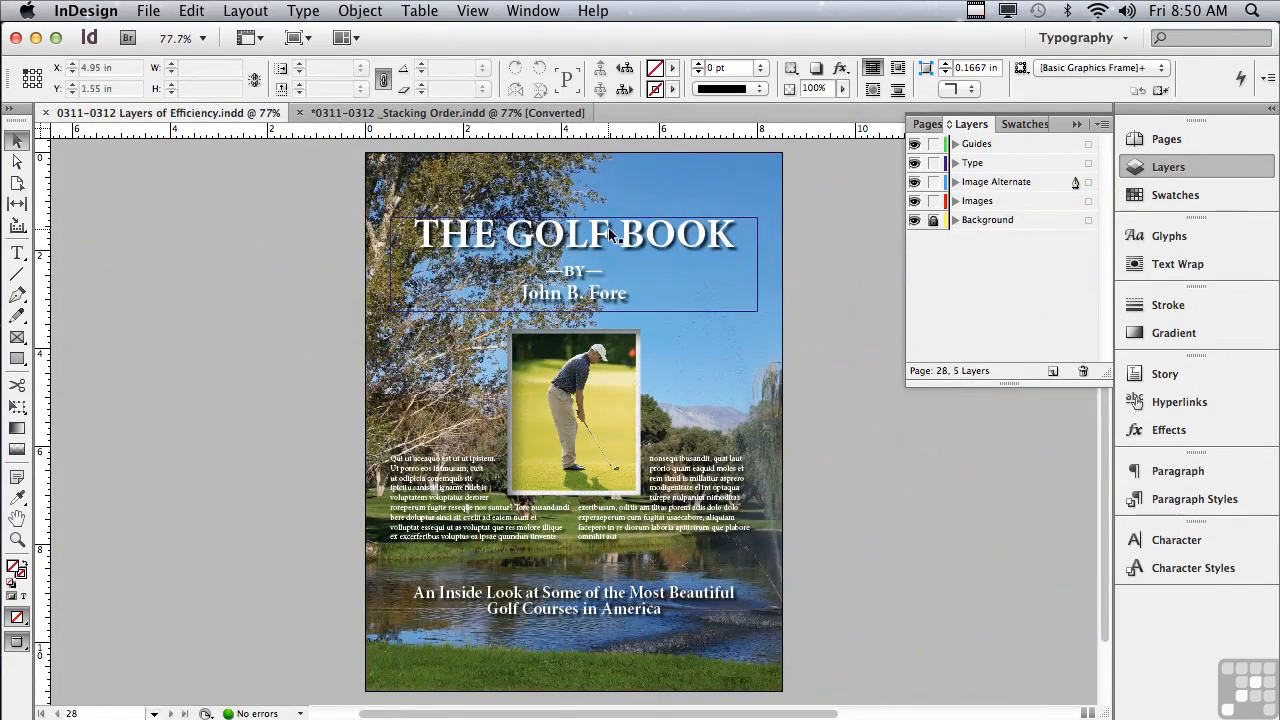
left_click(956, 182)
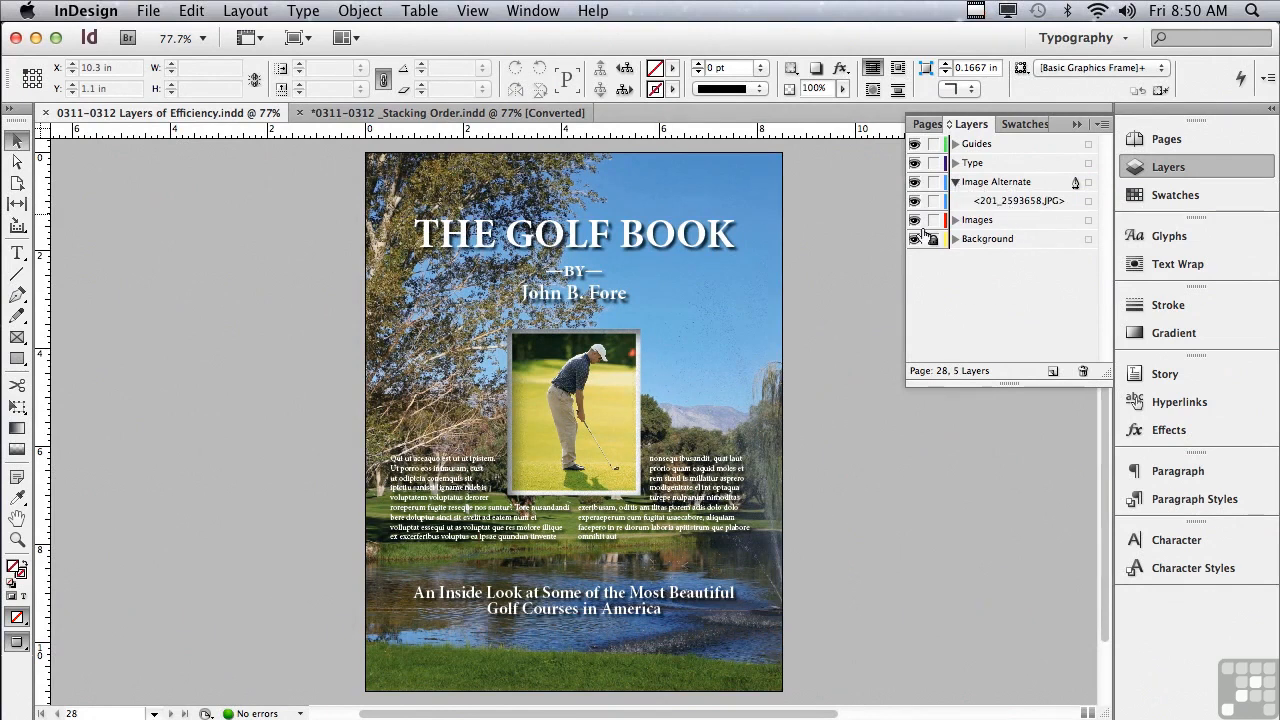
left_click(601, 398)
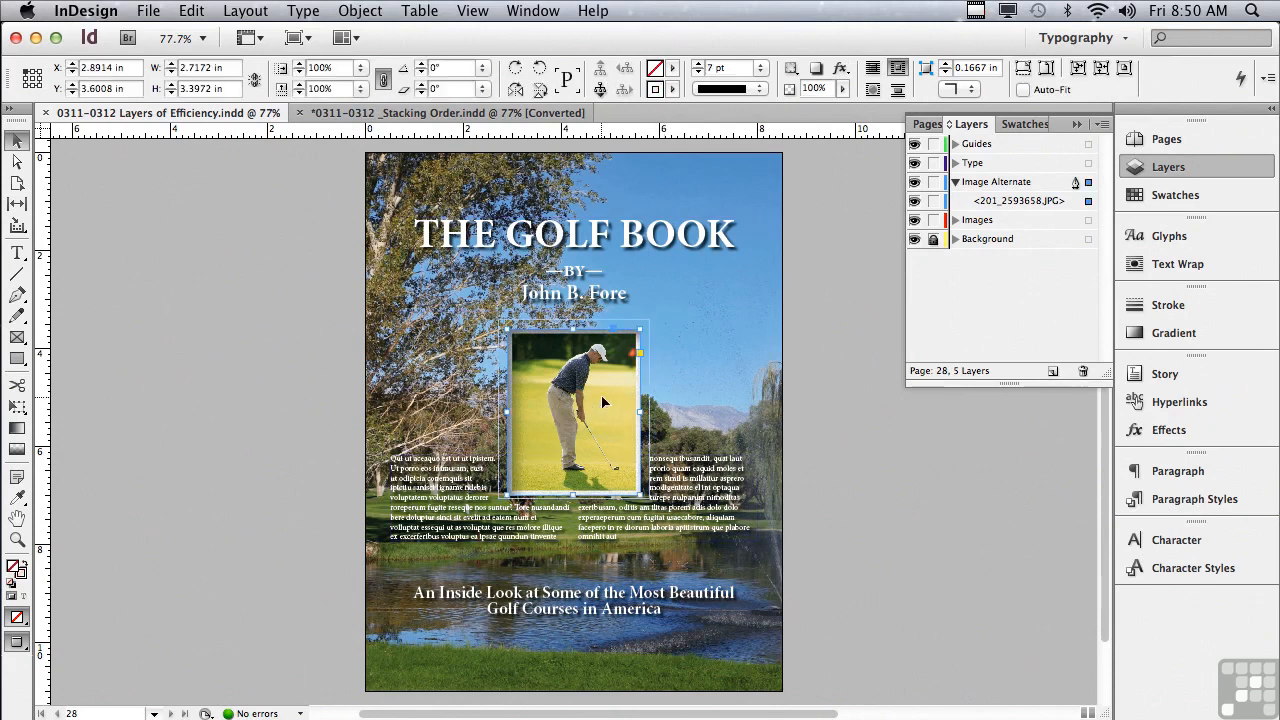
left_click(820, 414)
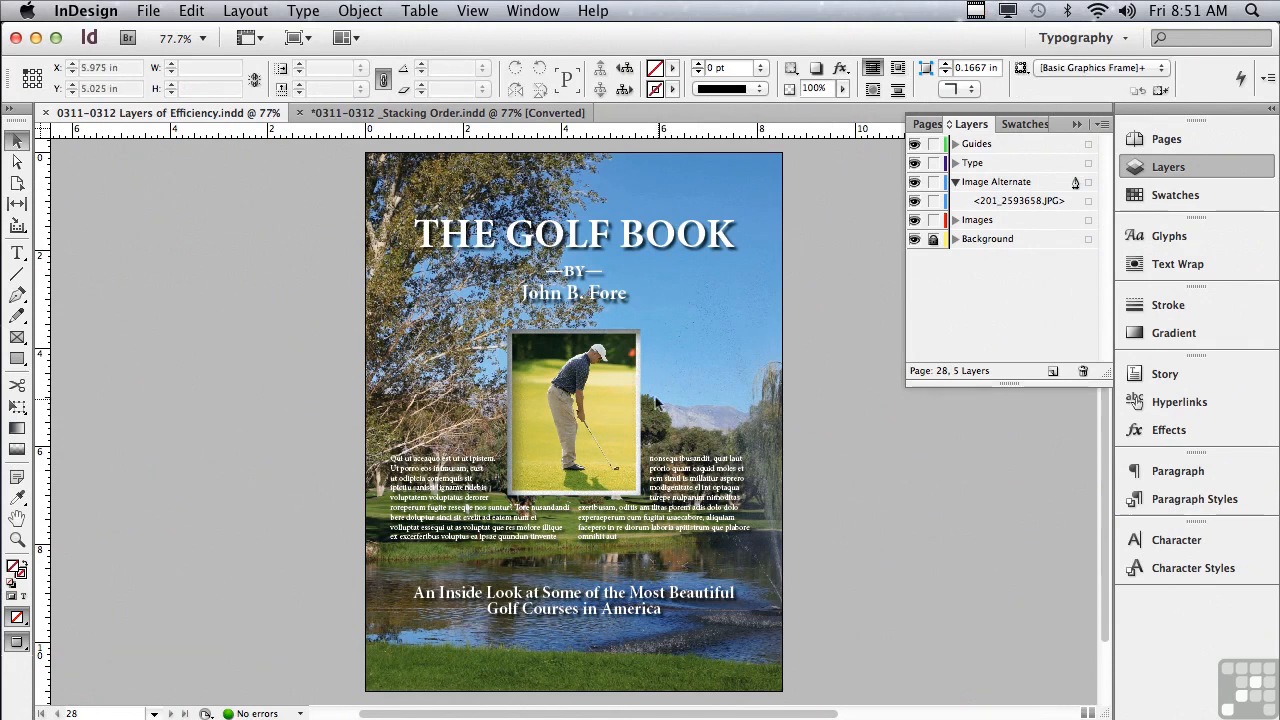
left_click(1090, 207, "alt")
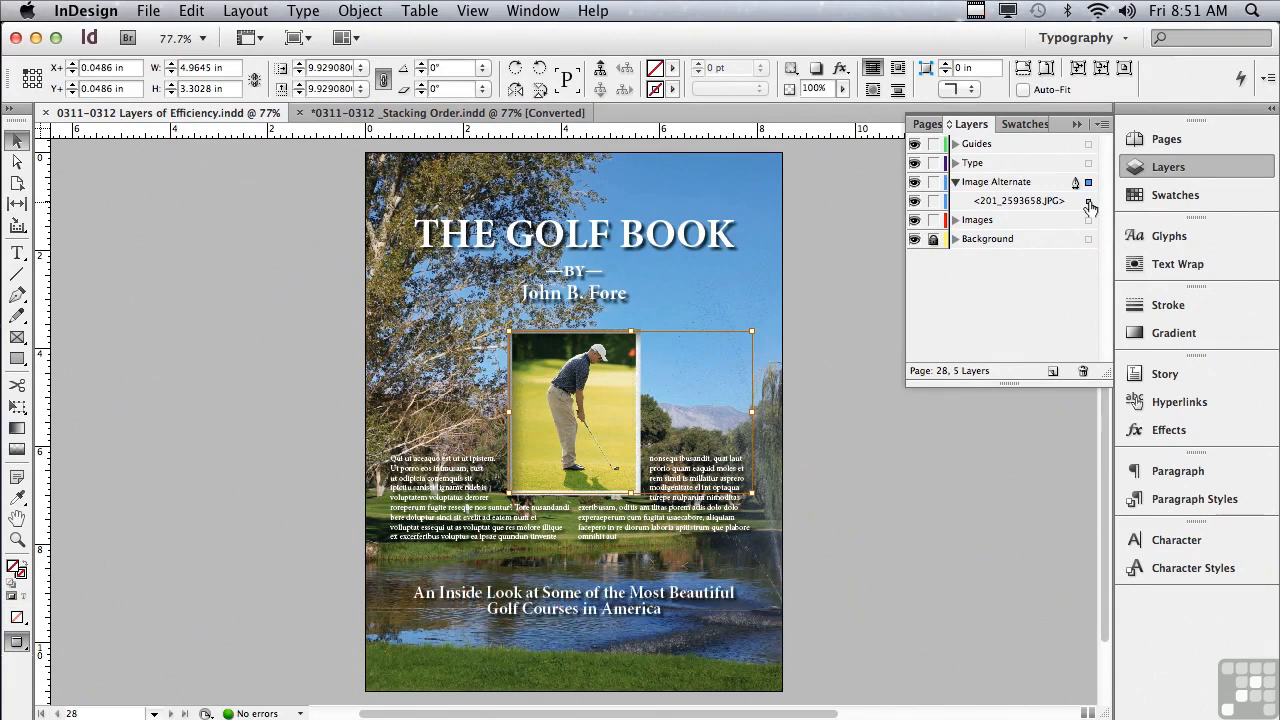
Step: Select all the objects on the Type layer and expand the layer to list its text frames
left_click(887, 508)
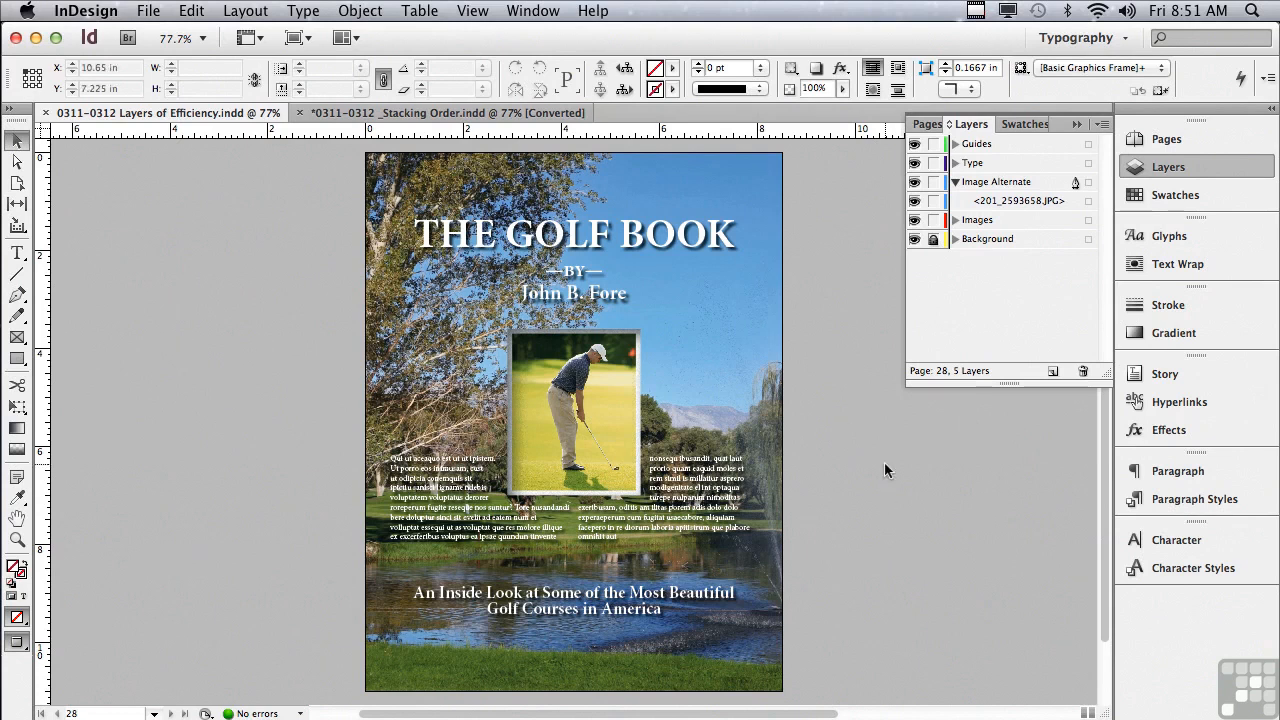
left_click(973, 168, "alt")
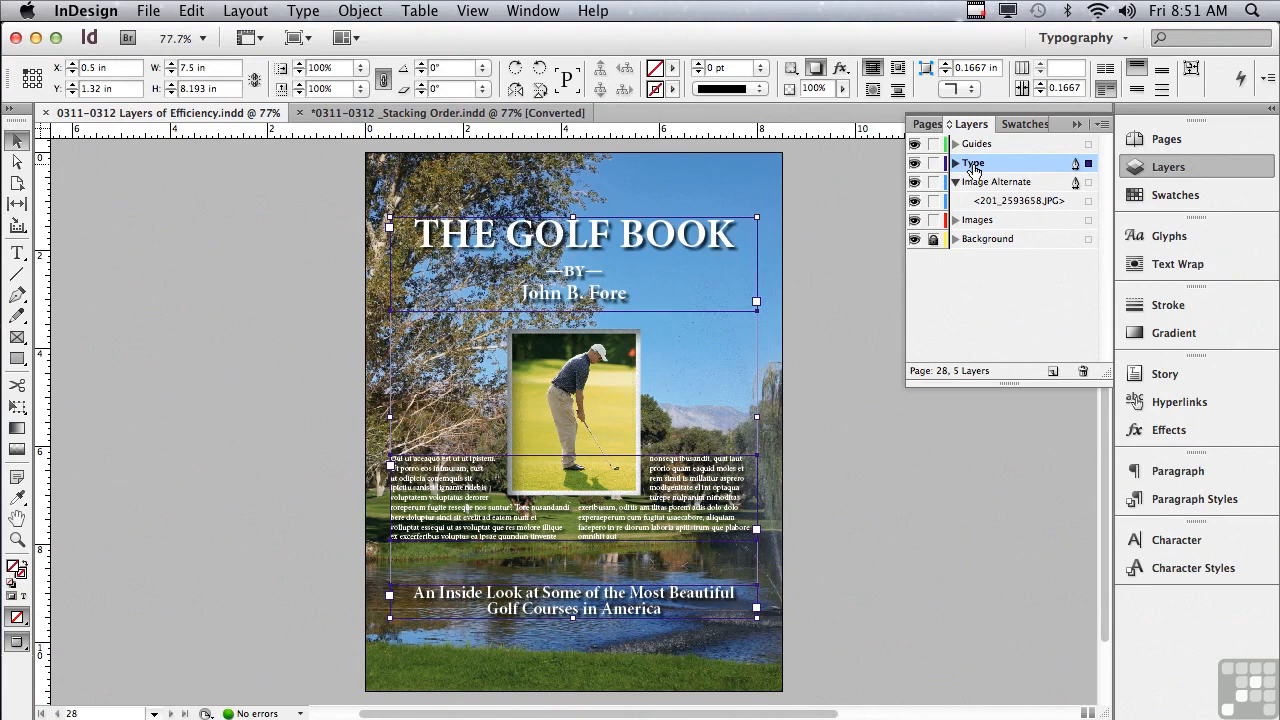
left_click(954, 164)
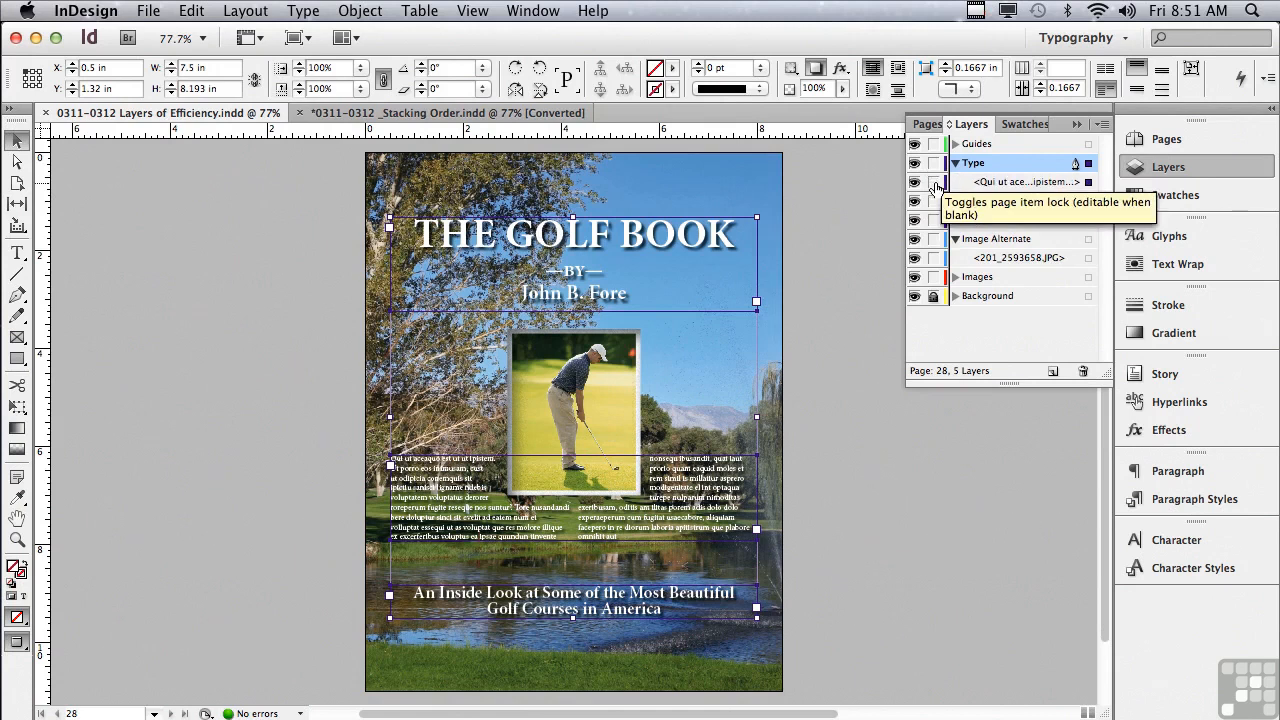
Step: Lock and unlock the body text frame on the Type layer, and do the same to the layer's other two text frames together
left_click(934, 183)
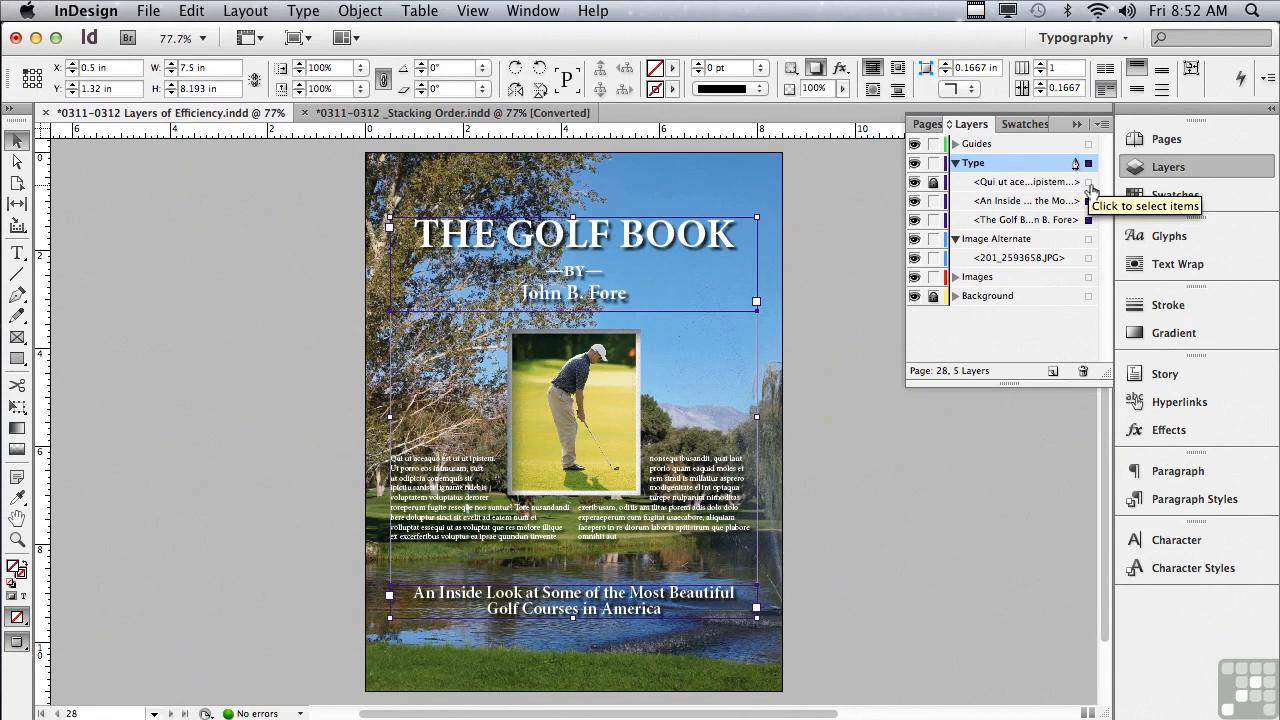
left_click(934, 183)
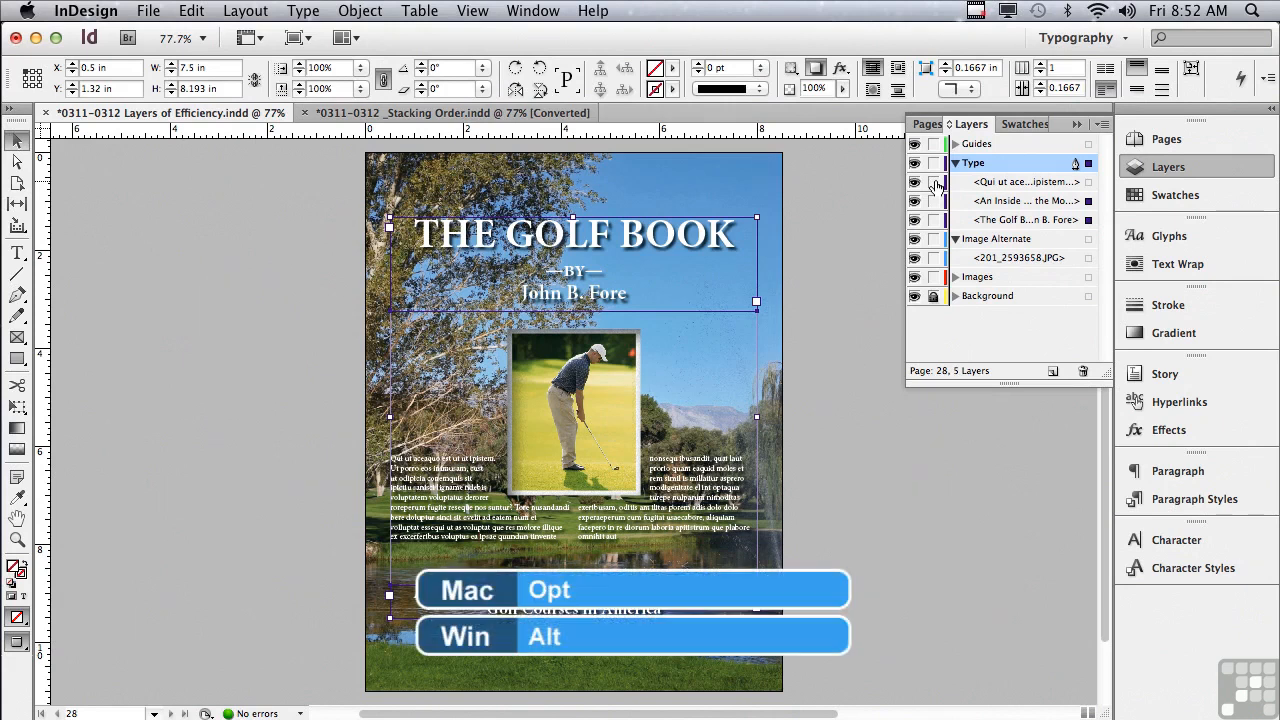
left_click(934, 183, "alt")
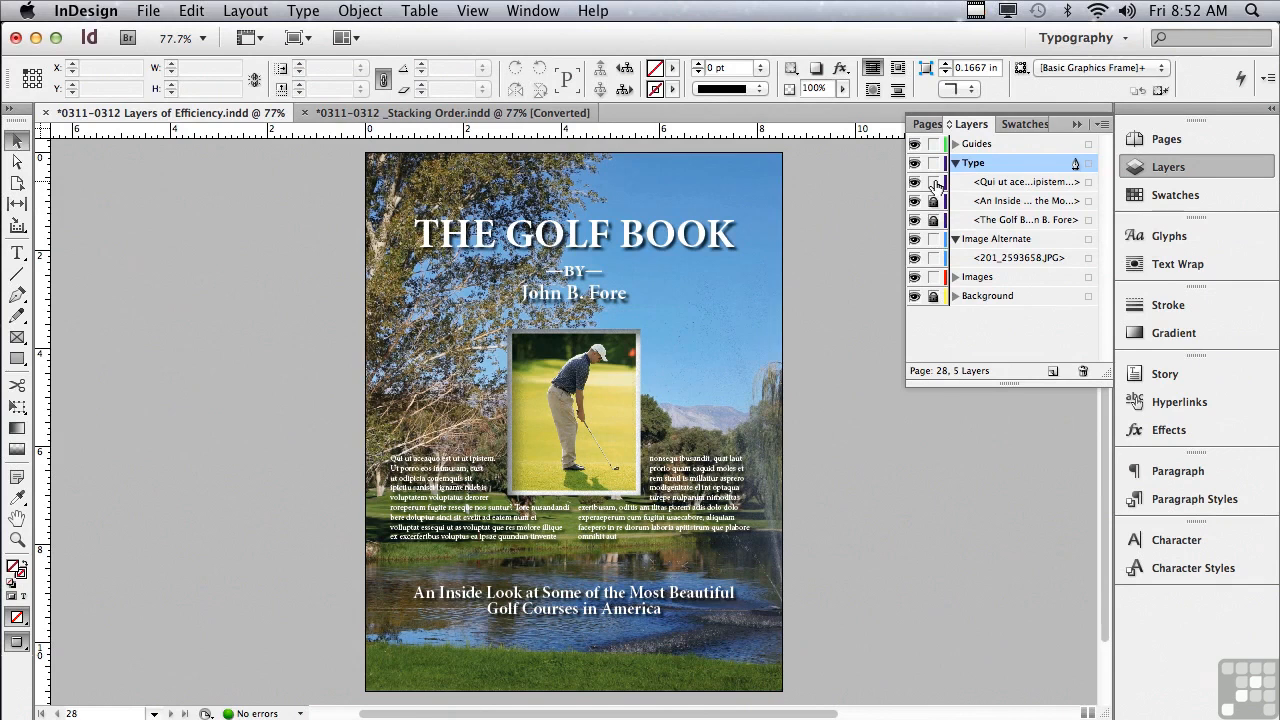
left_click(935, 183, "alt")
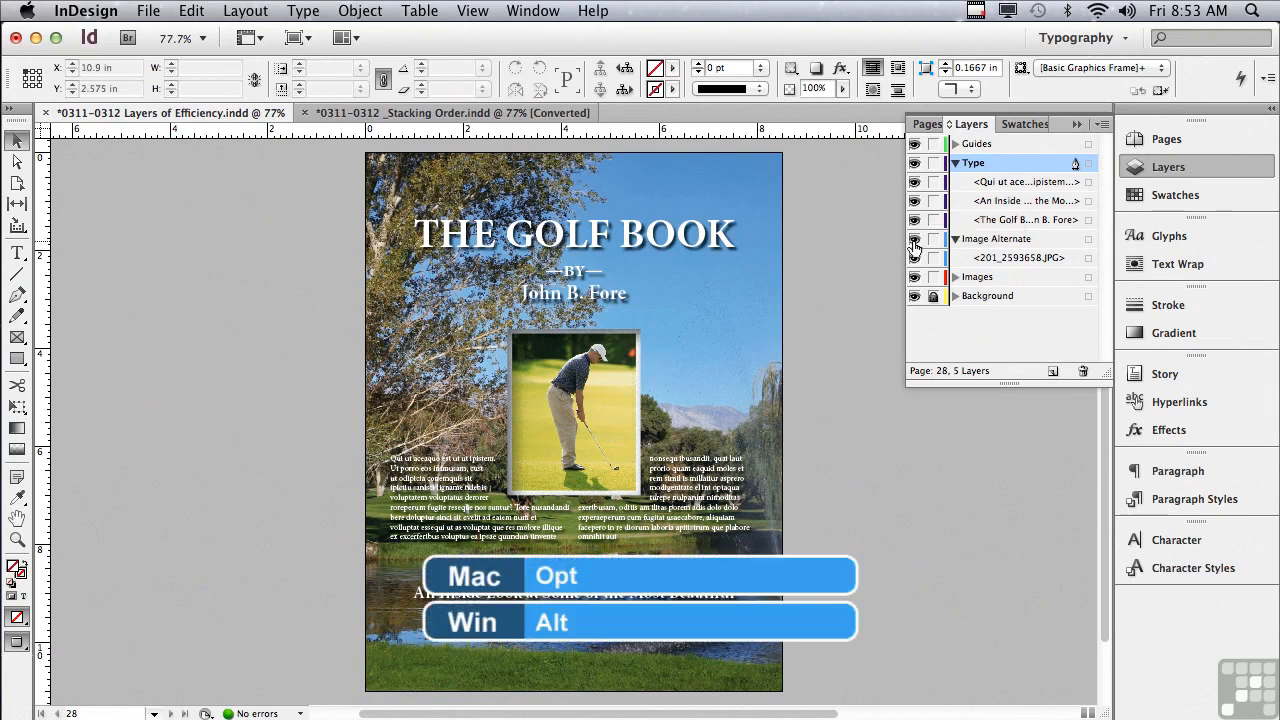
Step: Isolate the Image Alternate layer and restore the others, and hide and reshow the Guides, Type and Image Alternate layers in one pass
left_click(914, 244, "alt")
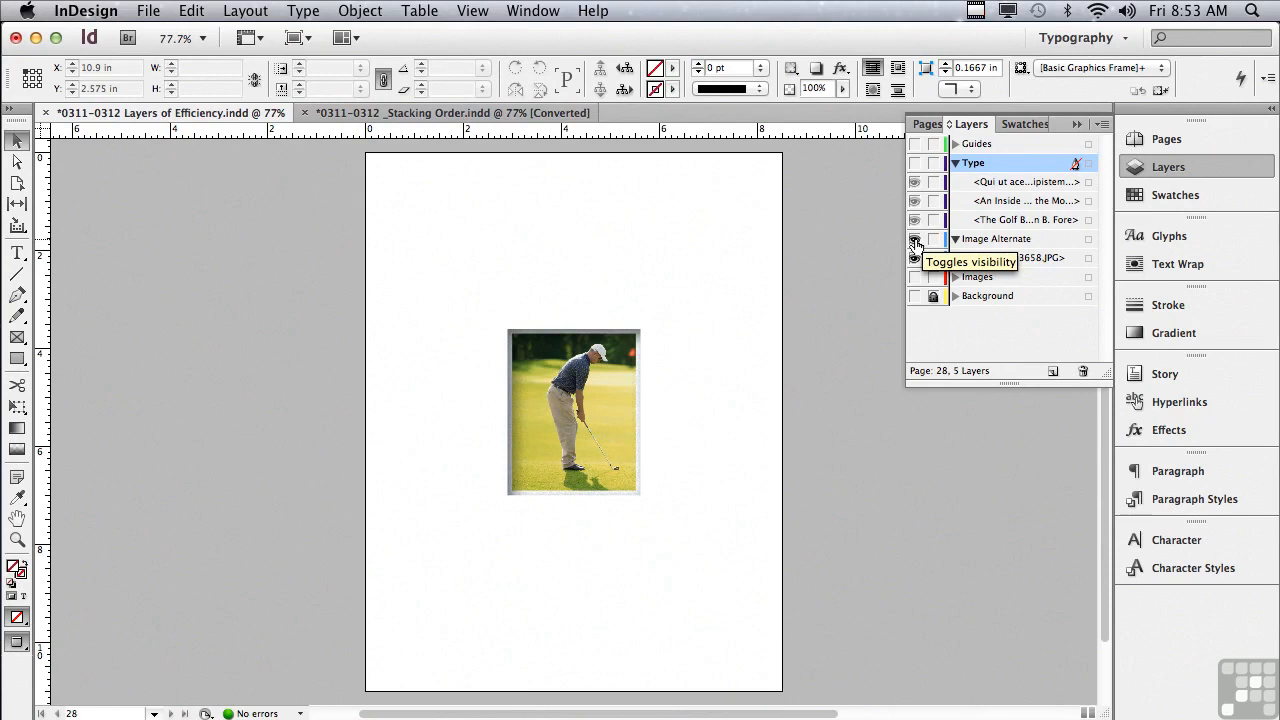
left_click(914, 244, "alt")
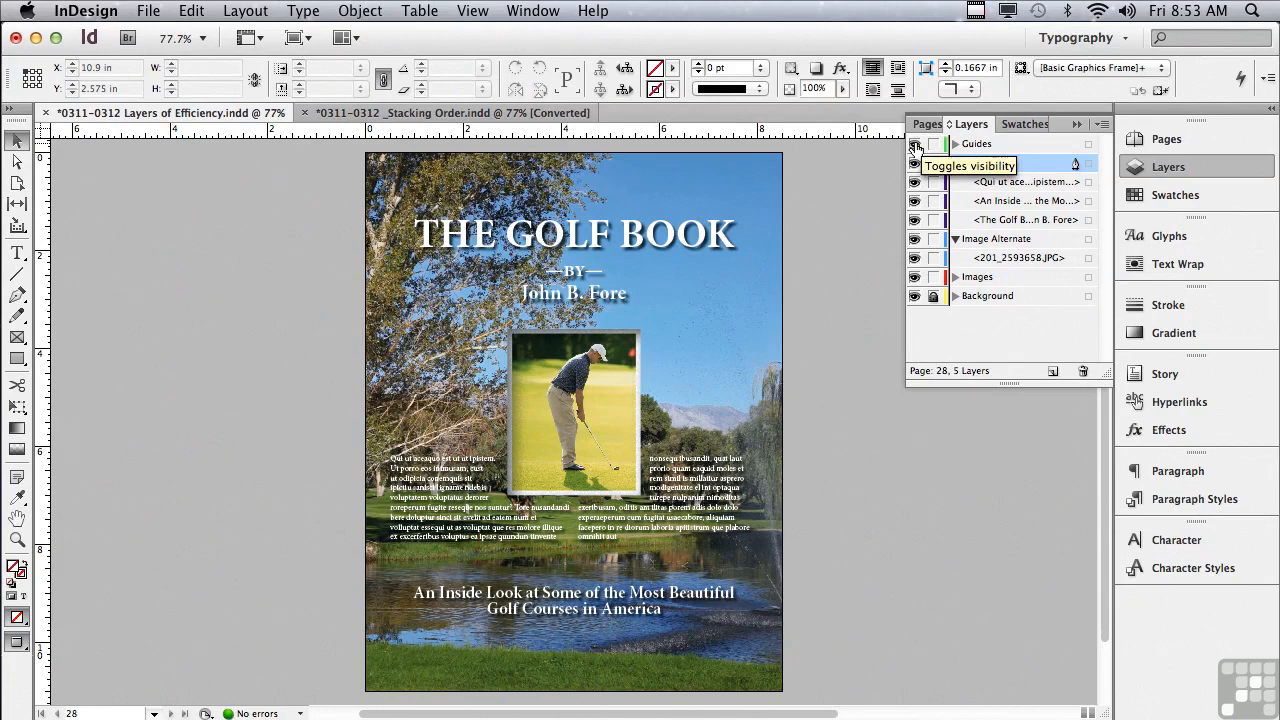
left_click_drag(914, 145, 914, 240)
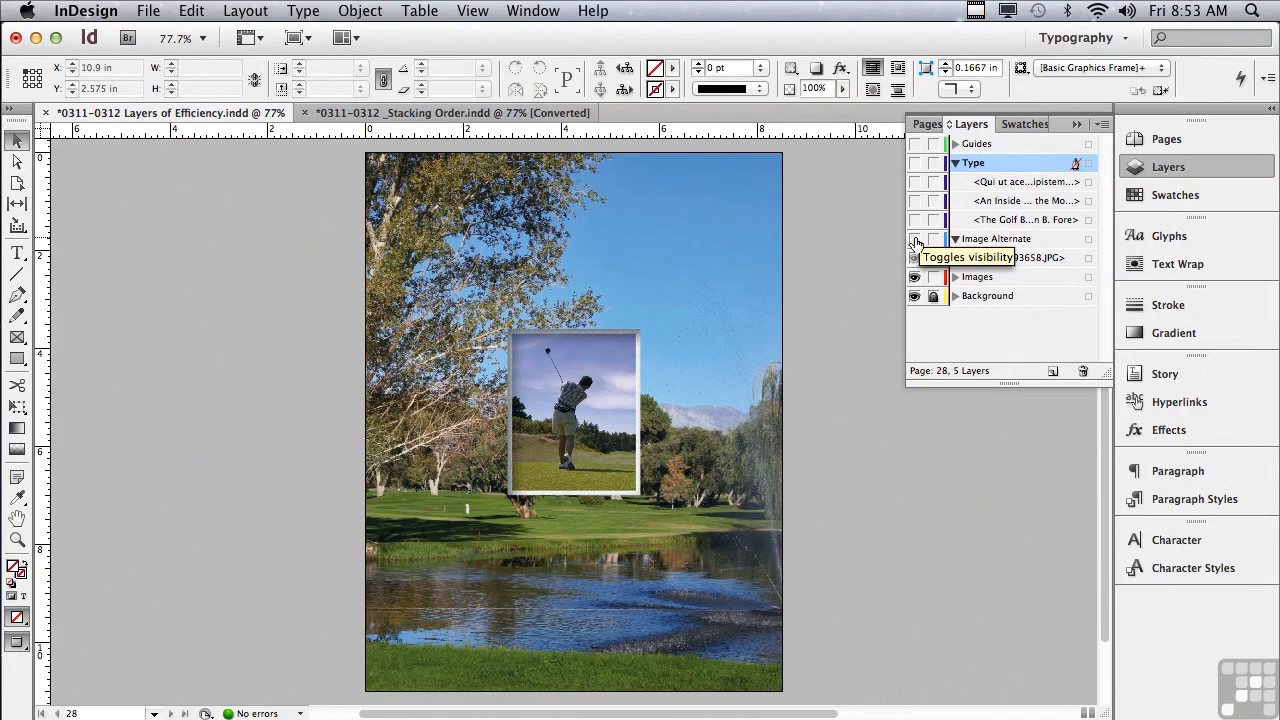
left_click_drag(916, 243, 920, 140)
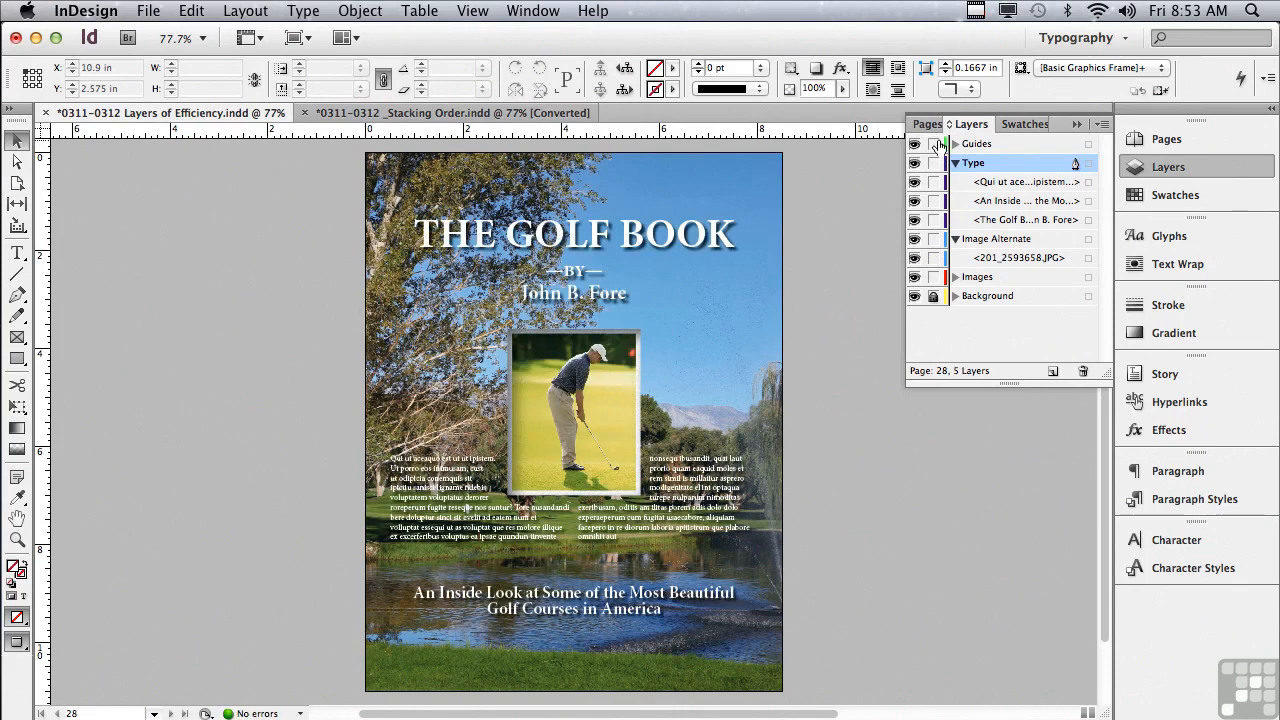
Step: Lock and unlock the Guides, Type and Image Alternate layers in one pass, and hide the Image Alternate layer
left_click_drag(935, 145, 935, 240)
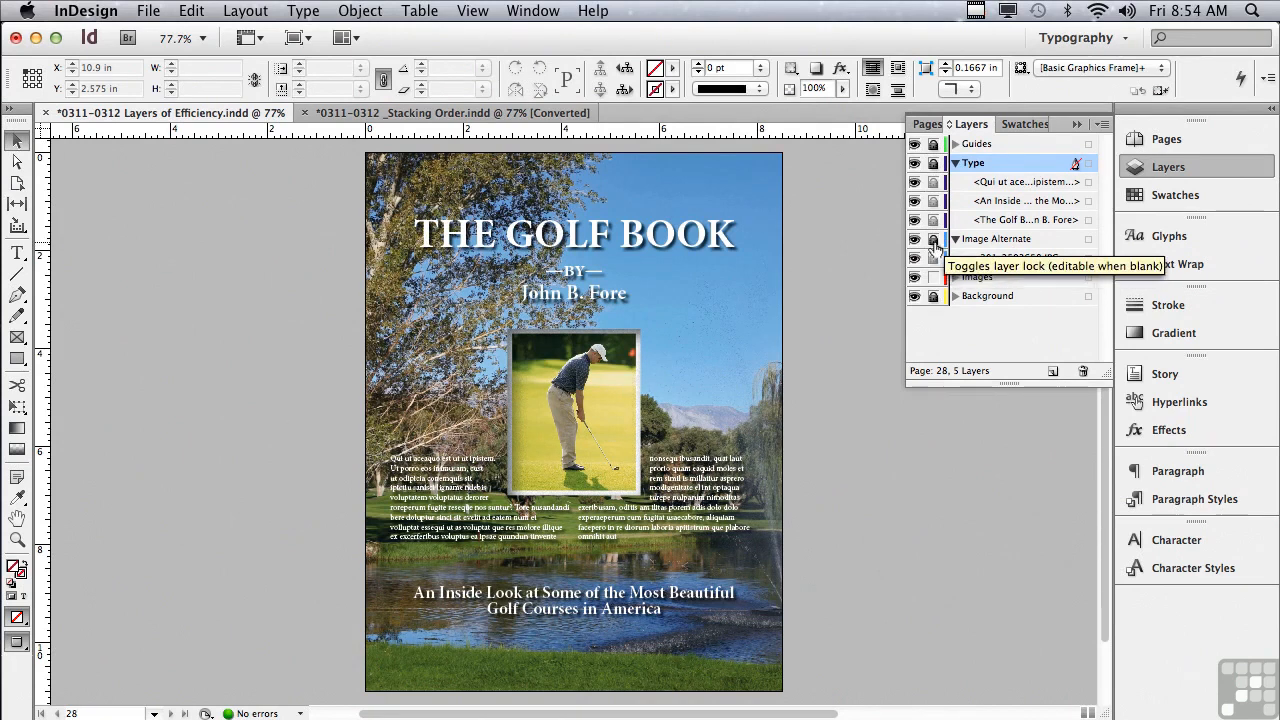
left_click_drag(935, 241, 940, 149)
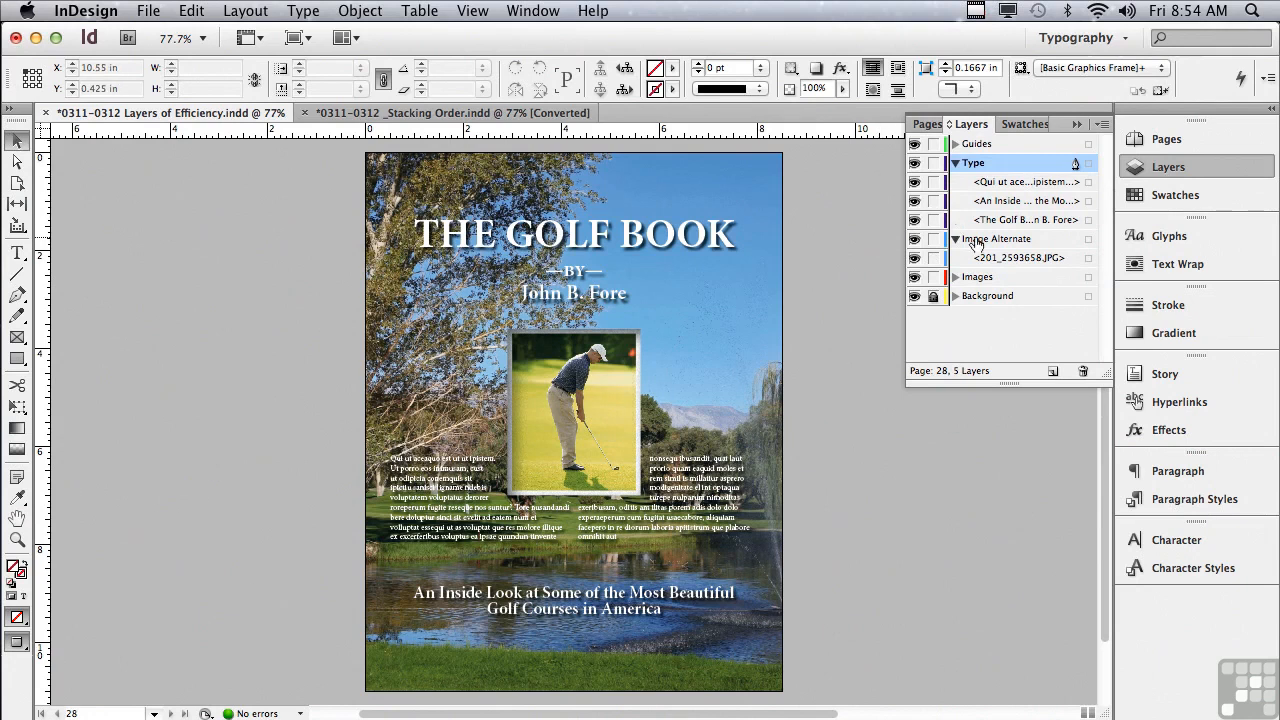
left_click(915, 241)
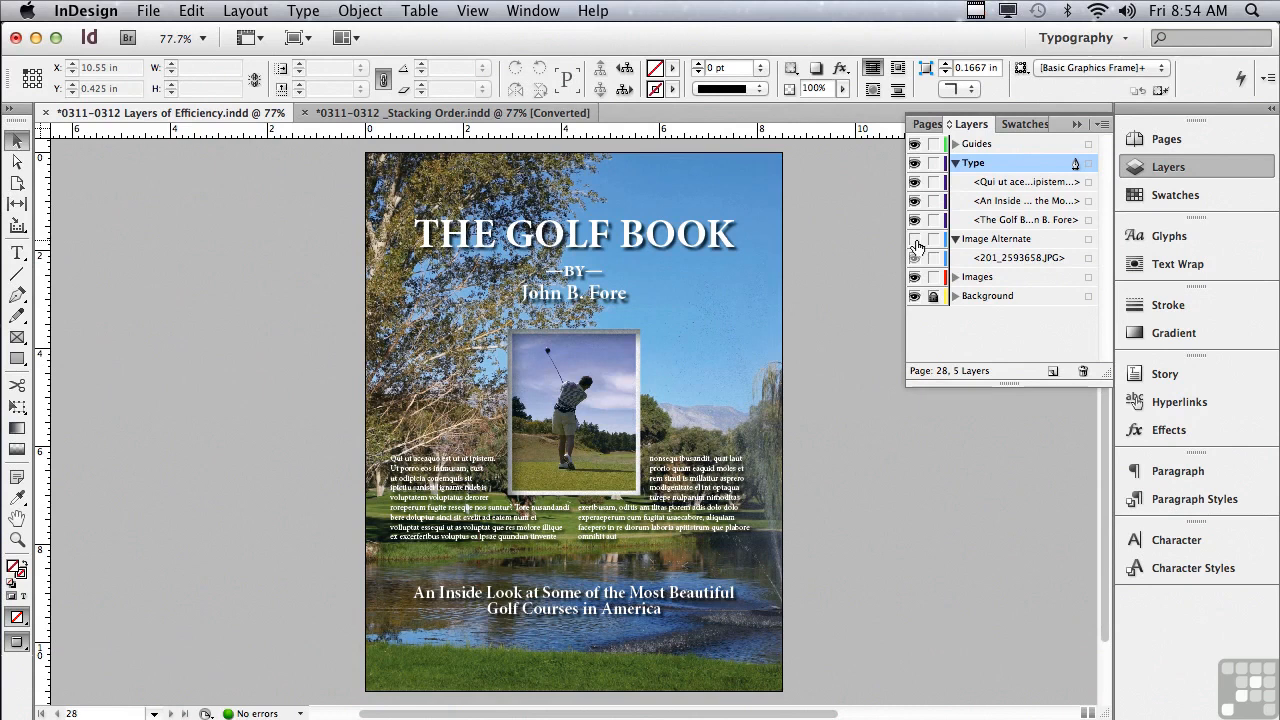
Step: Review the Images layer's options and colour choices, switching Show Layer, Print Layer and Lock Guides over and back again
double_click(975, 278)
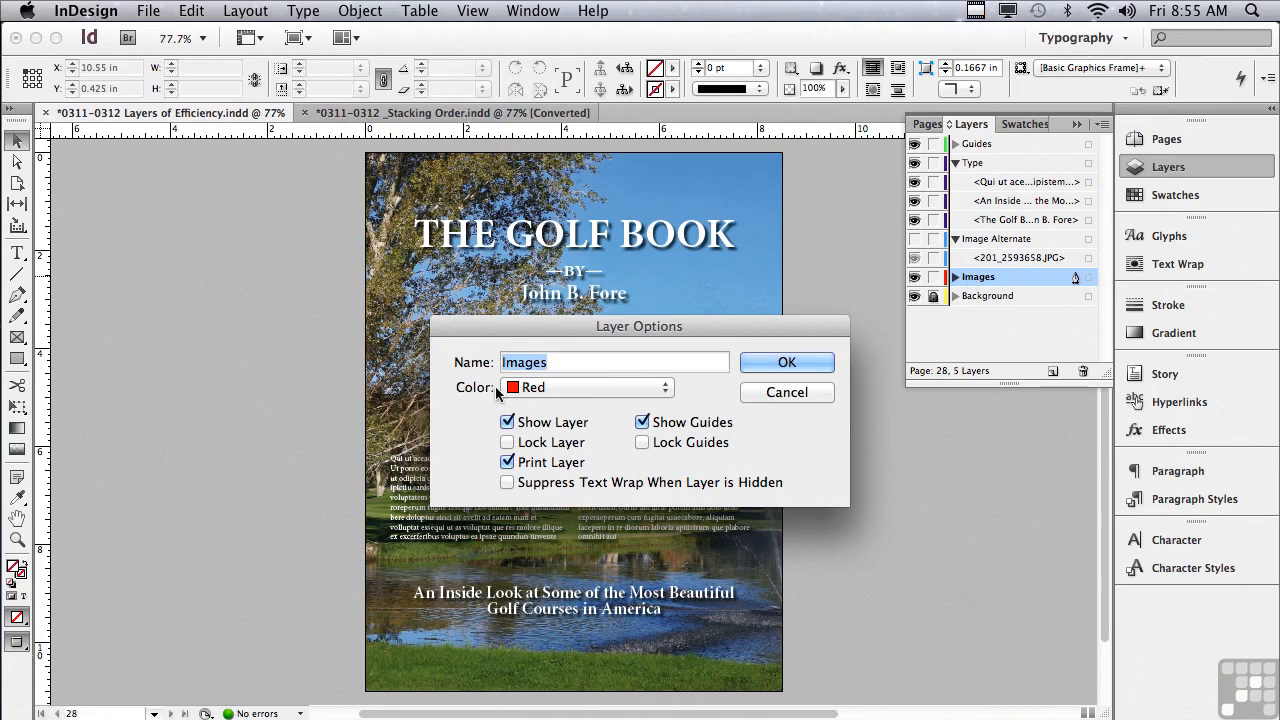
left_click(543, 391)
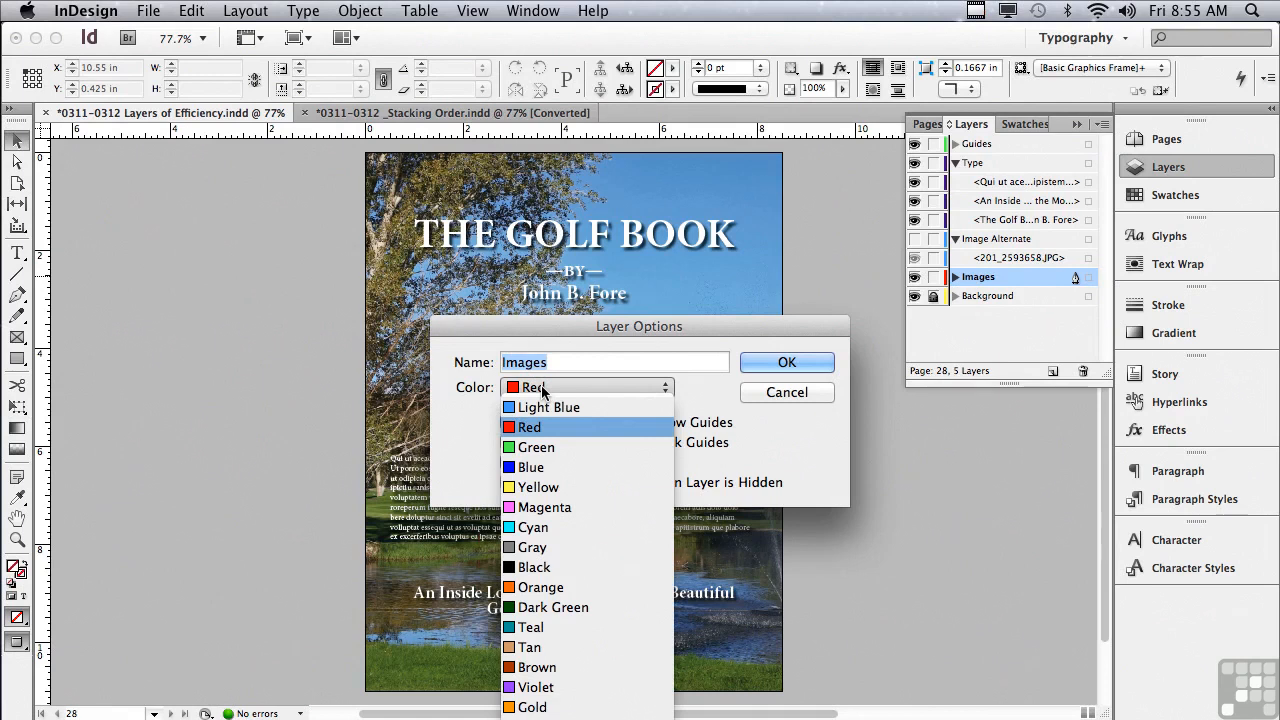
left_click(478, 400)
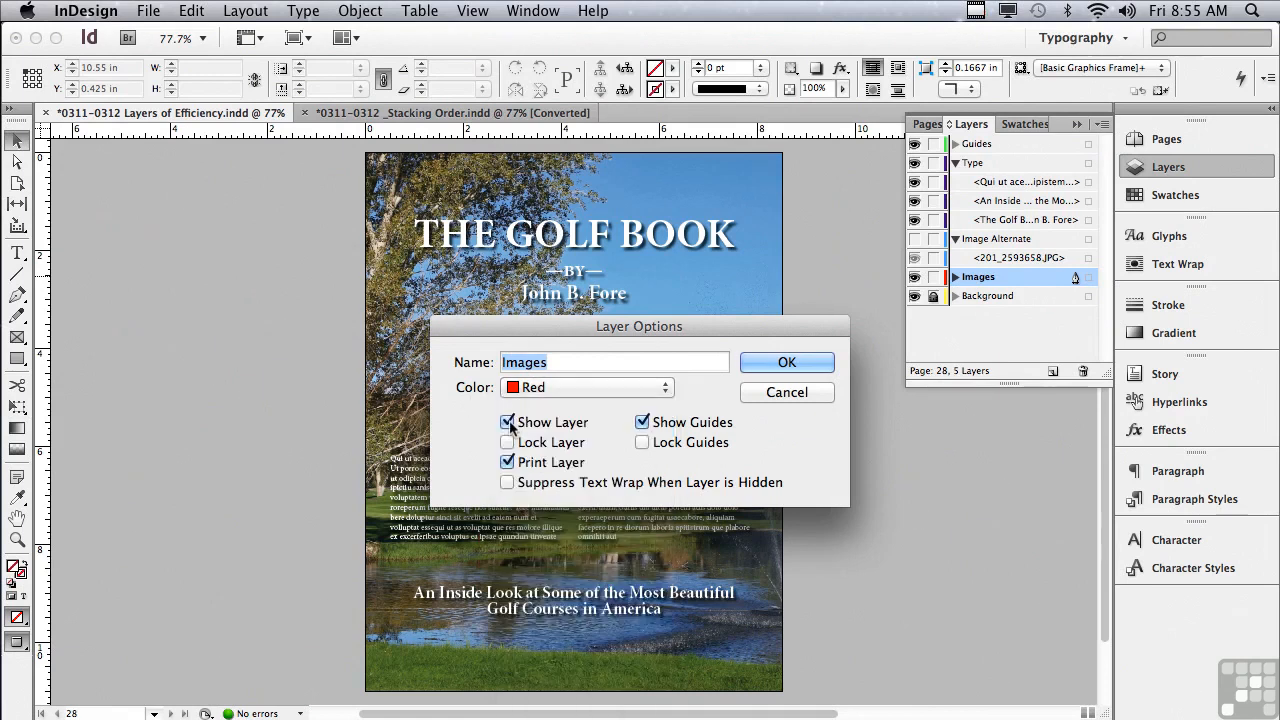
left_click(508, 423)
left_click(508, 423)
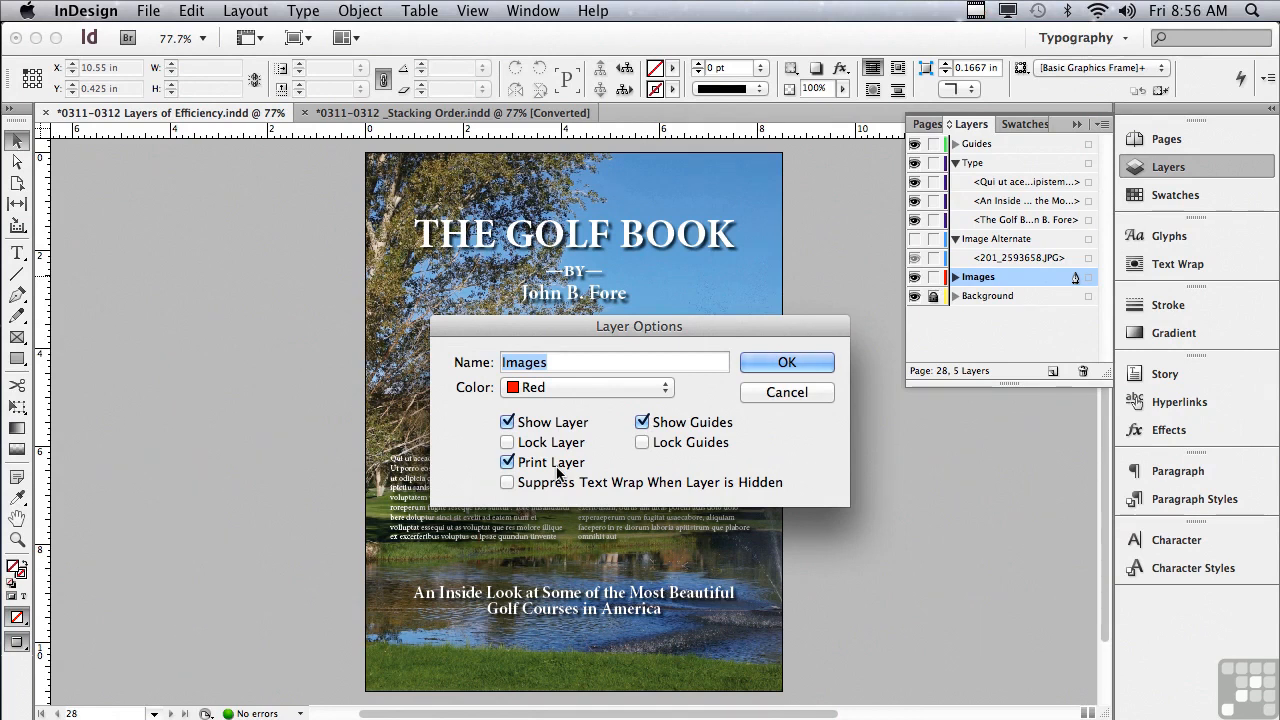
left_click(507, 463)
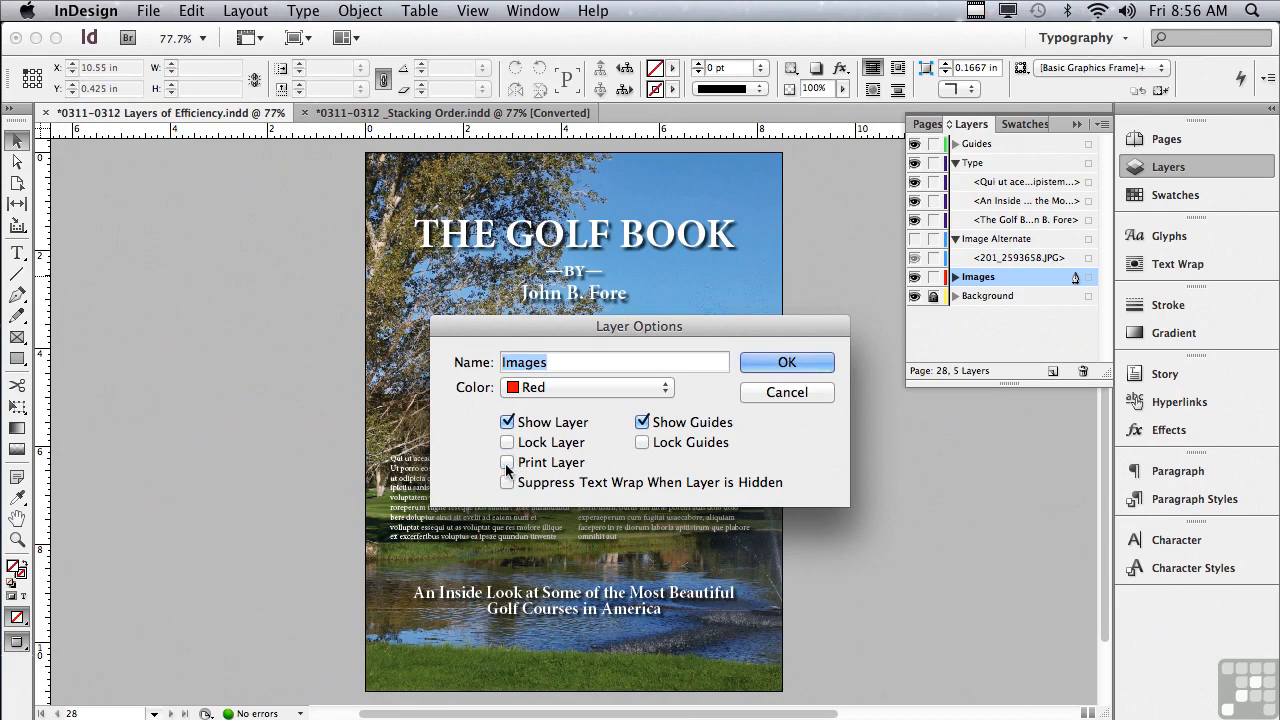
left_click(507, 463)
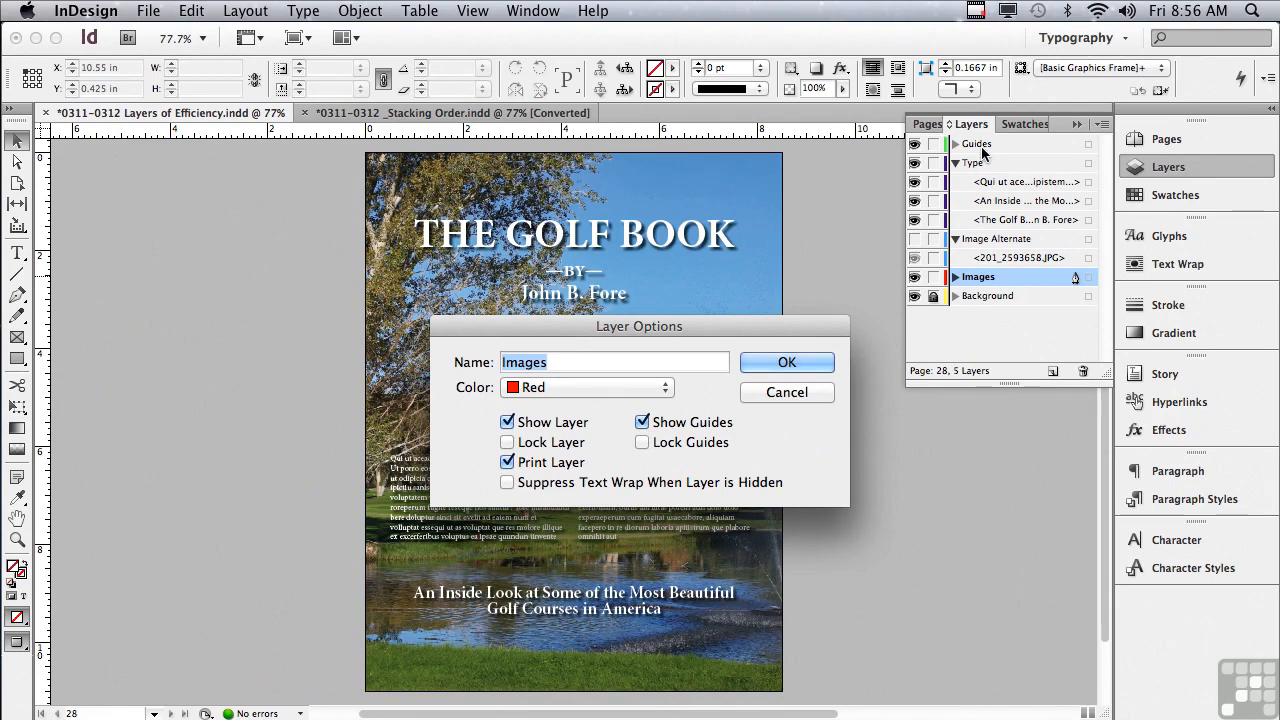
left_click(641, 445)
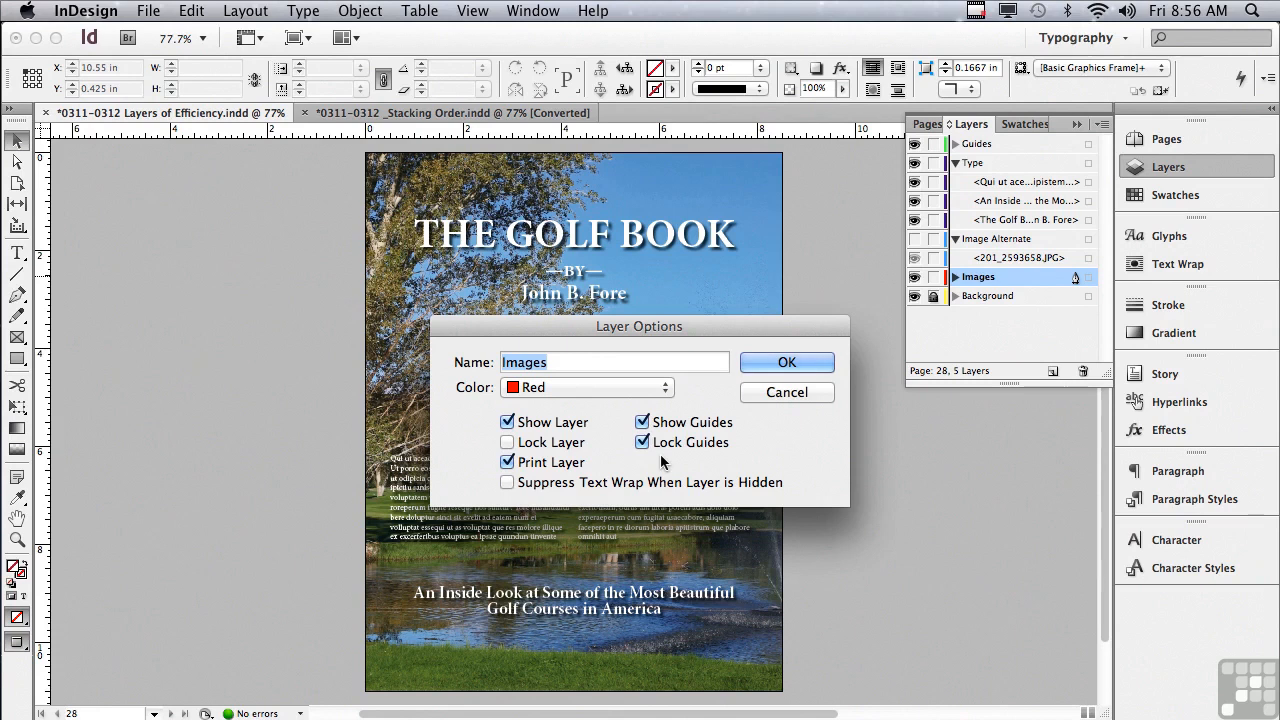
left_click(643, 446)
left_click(763, 368)
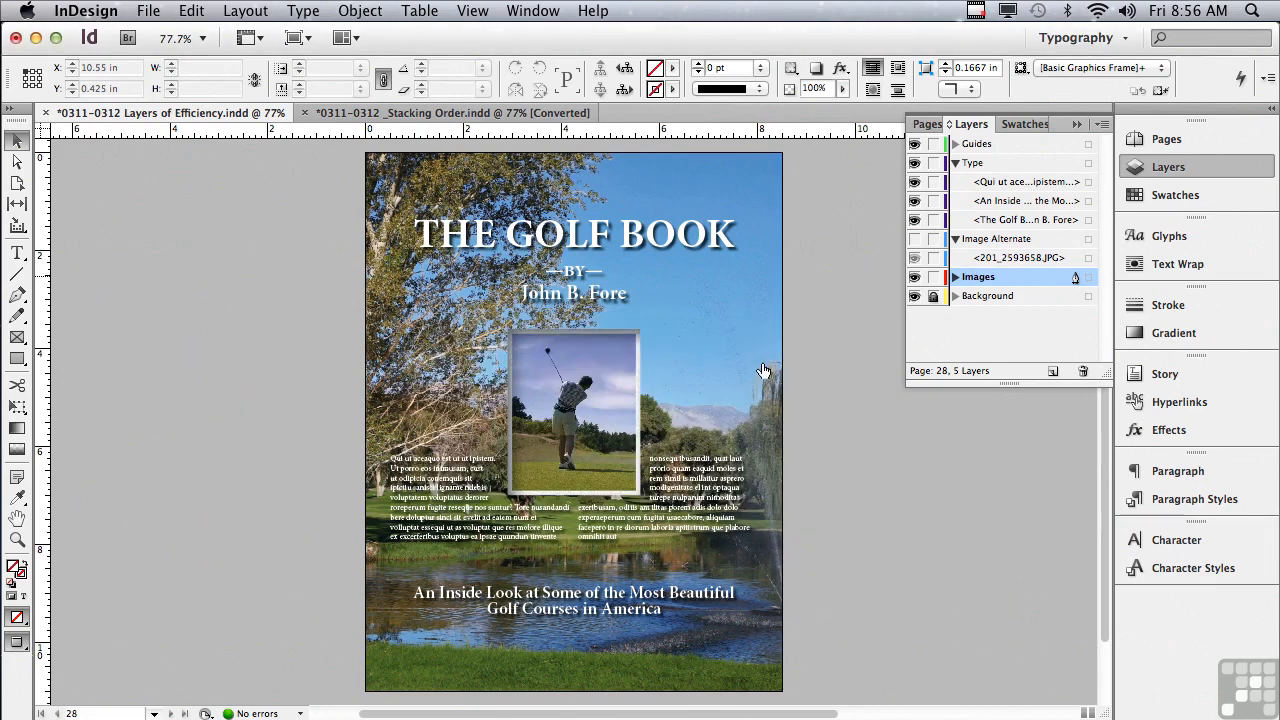
Step: Hide the Images layer and enable Suppress Text Wrap When Layer is Hidden in its options
left_click(914, 277)
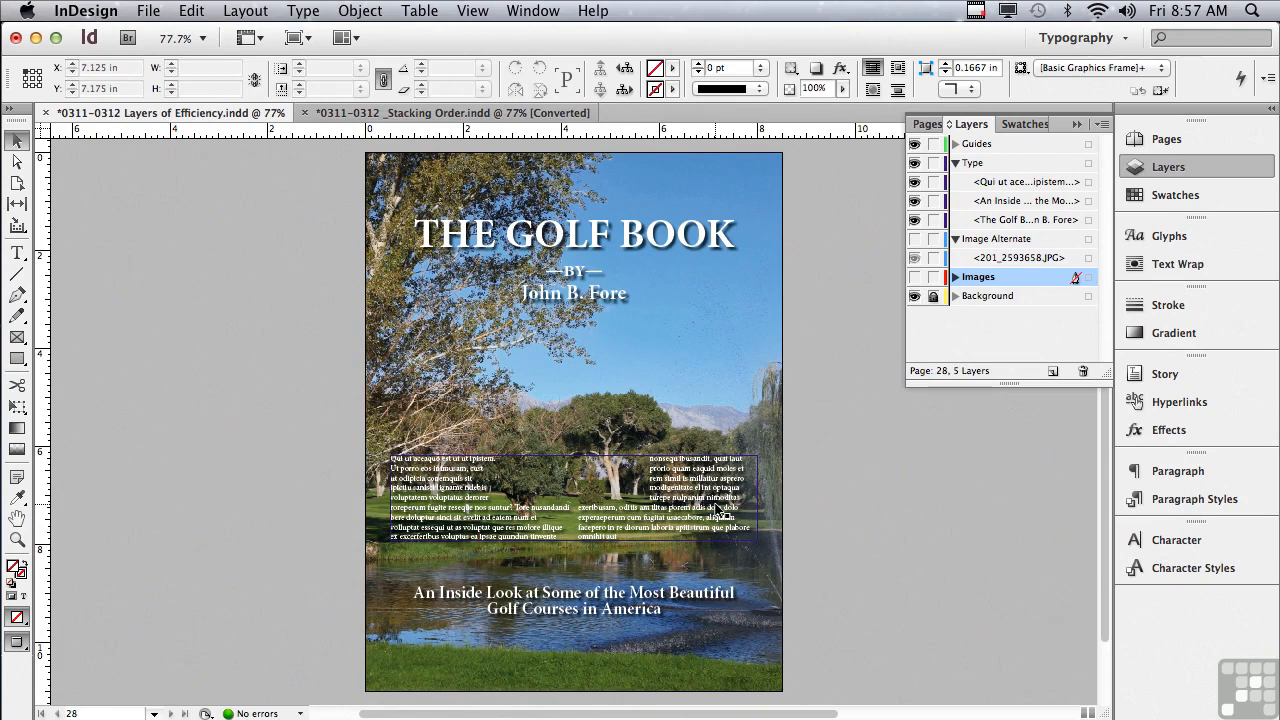
double_click(970, 279)
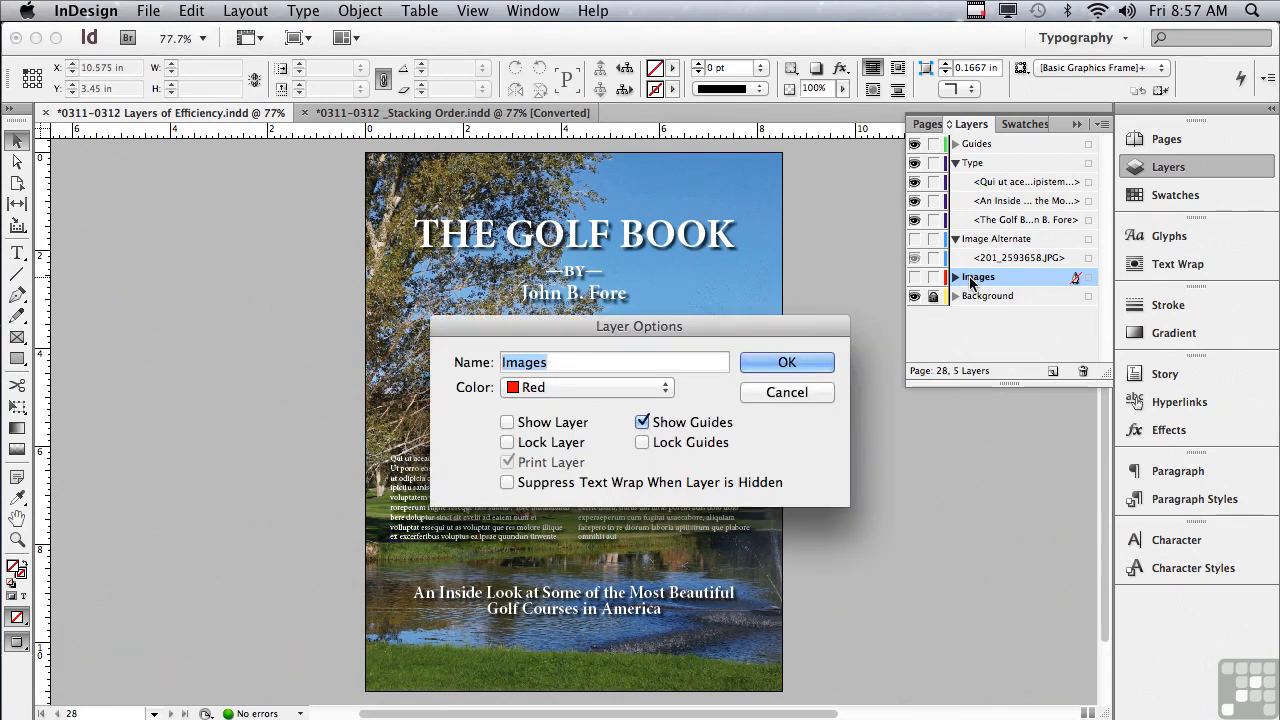
left_click(508, 486)
left_click(786, 362)
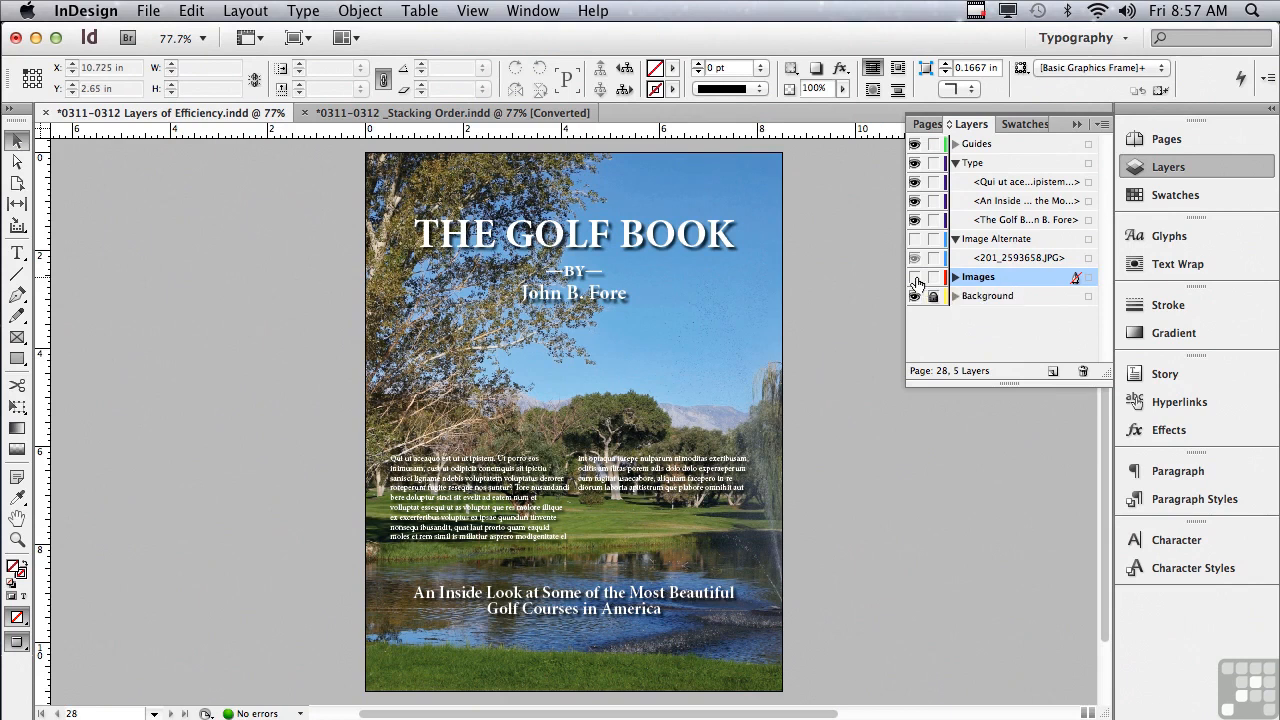
Step: Show the Images and Image Alternate layers again
left_click(914, 277)
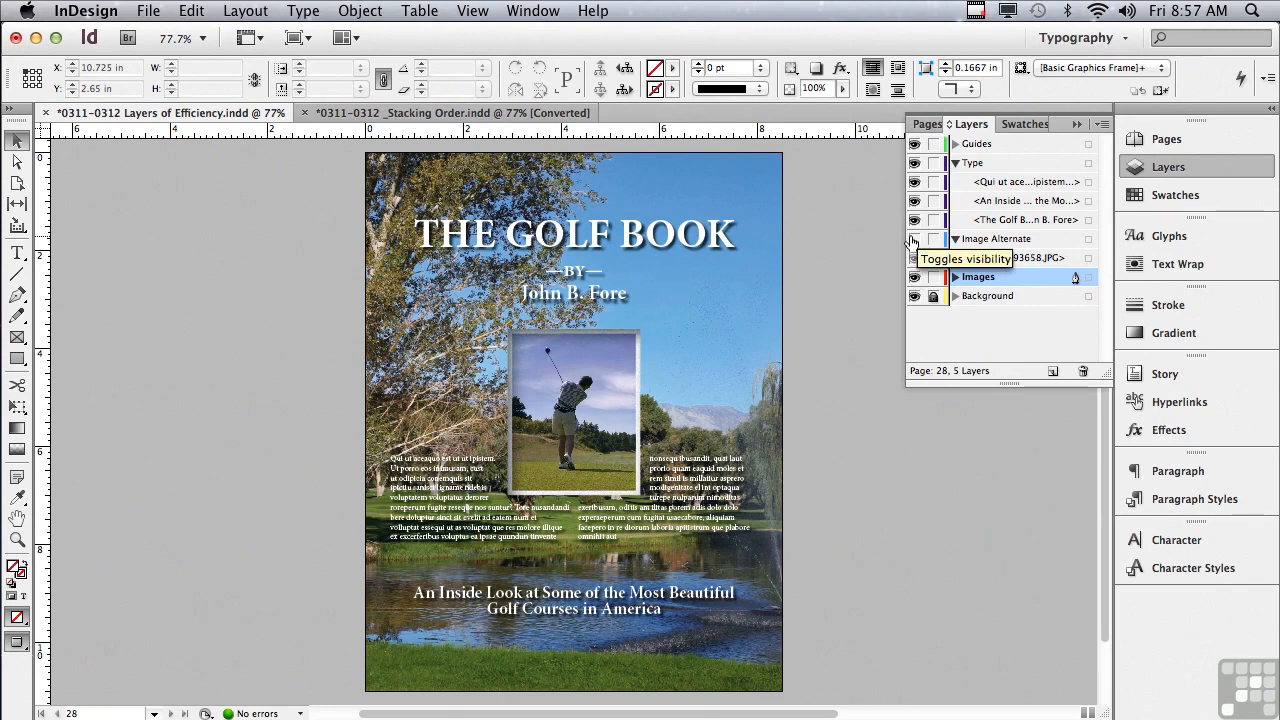
left_click(913, 239)
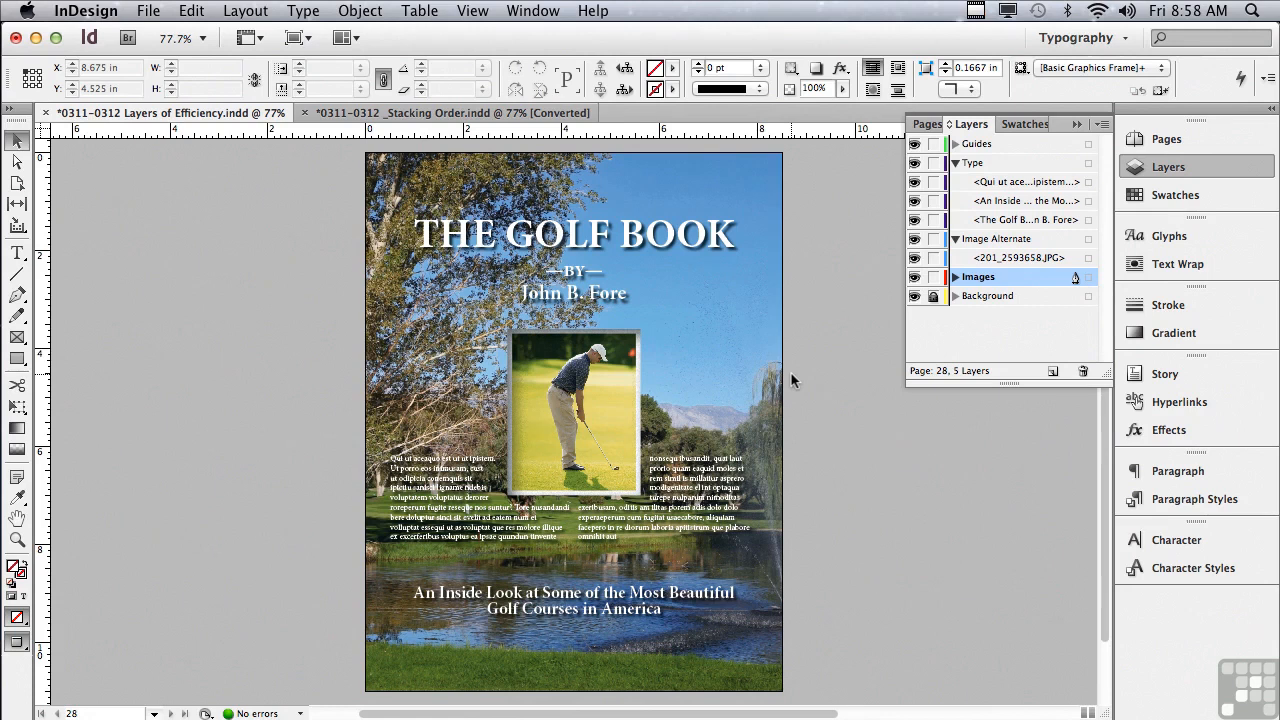
Step: Turn on Paste Remembers Layers for the document's layers
left_click(1103, 124)
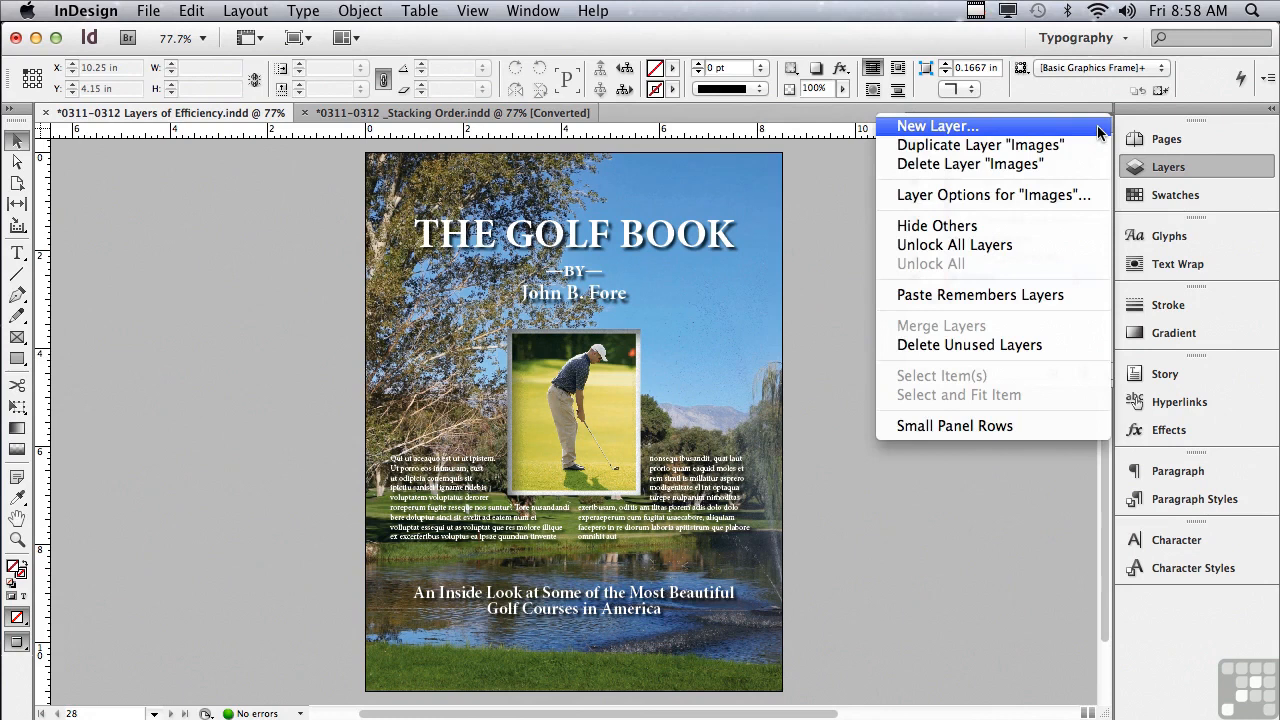
left_click(1039, 298)
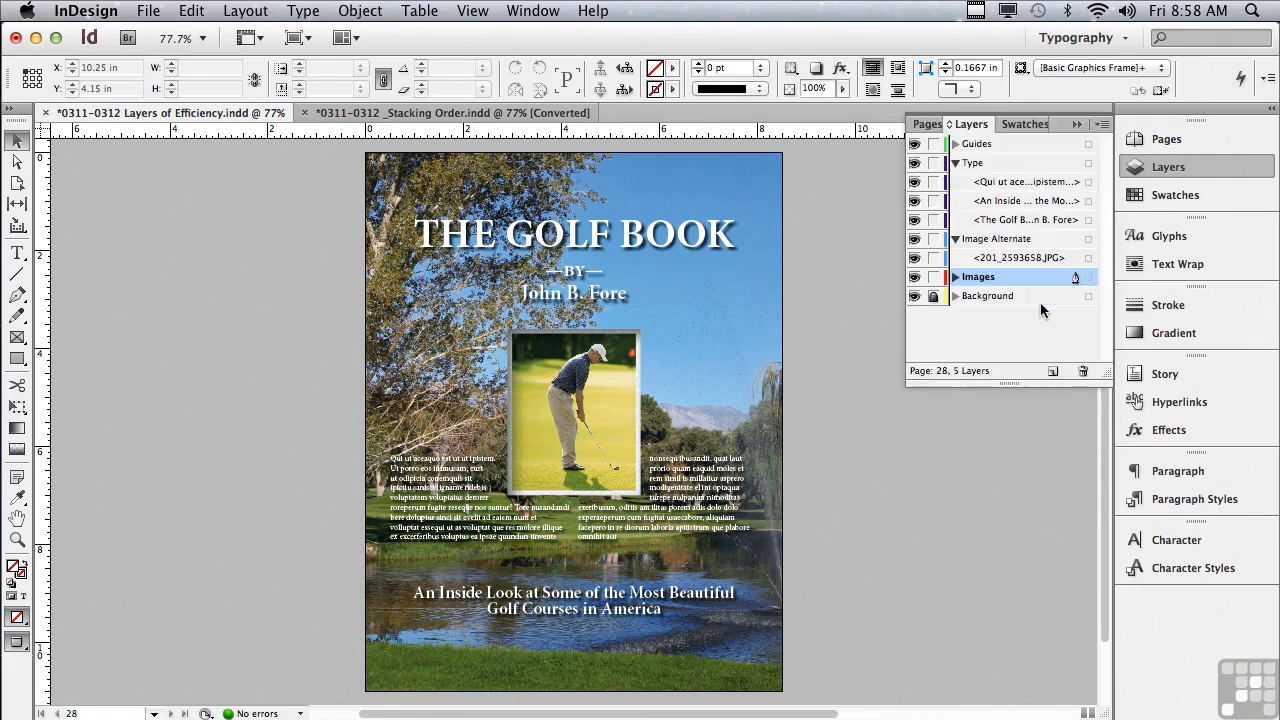
left_click(1101, 124)
left_click(763, 173)
Step: Unlock the Background layer and copy all the objects on the page
left_click(933, 297)
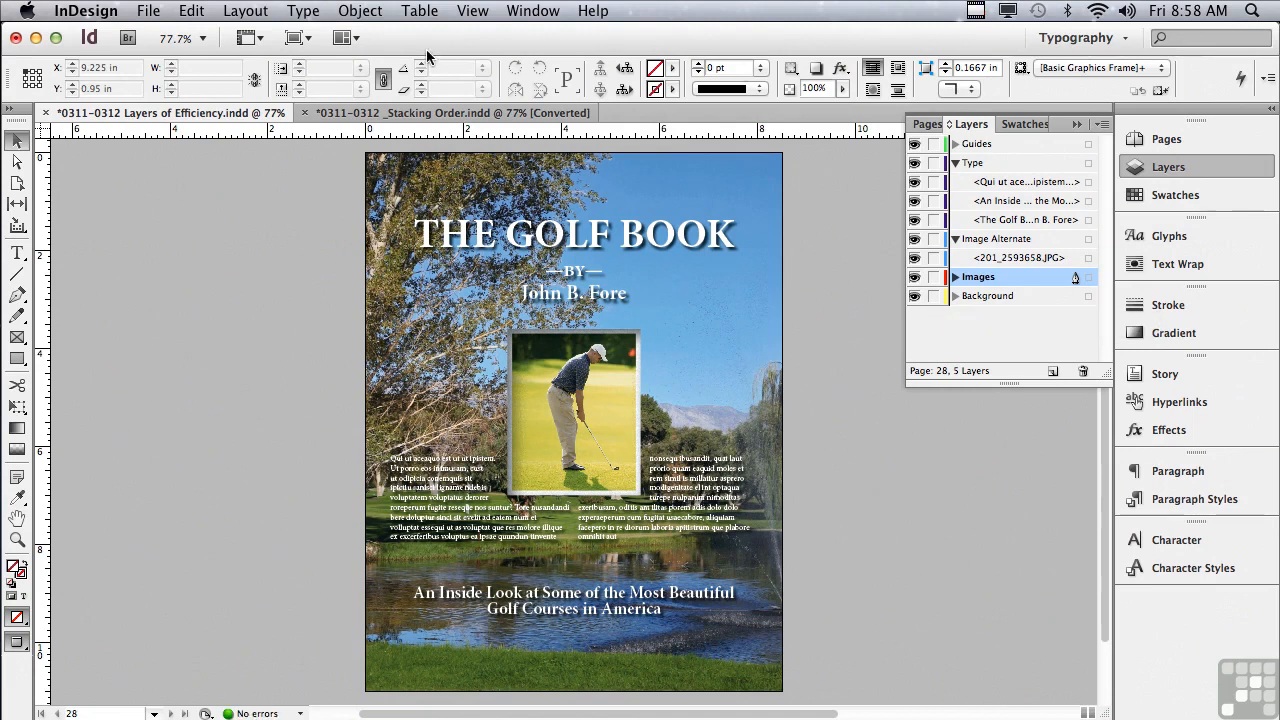
left_click(190, 12)
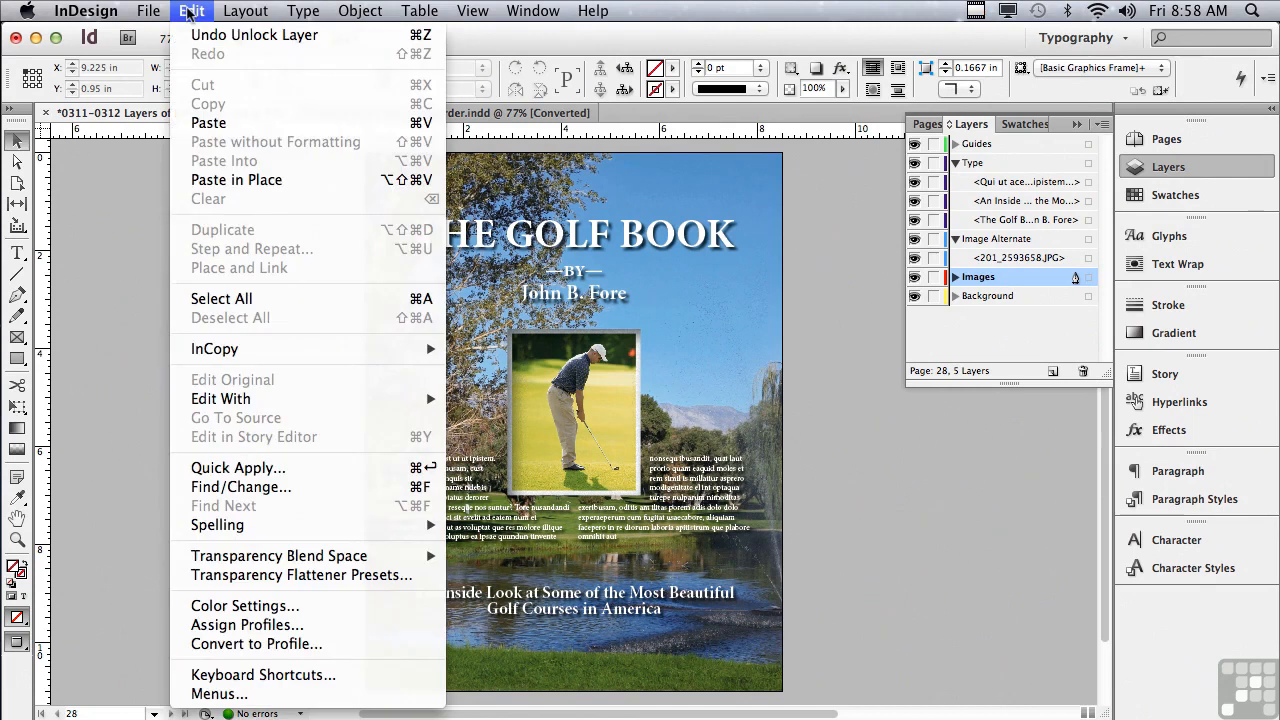
left_click(271, 298)
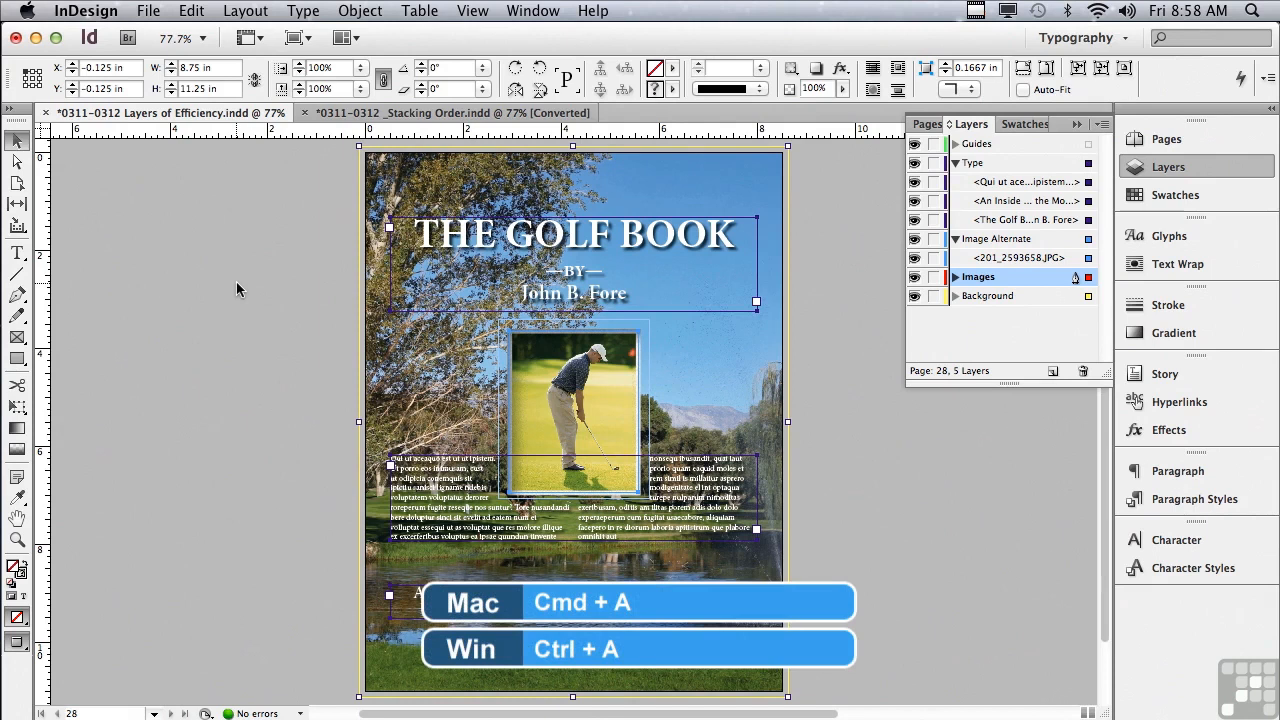
left_click(197, 12)
left_click(211, 108)
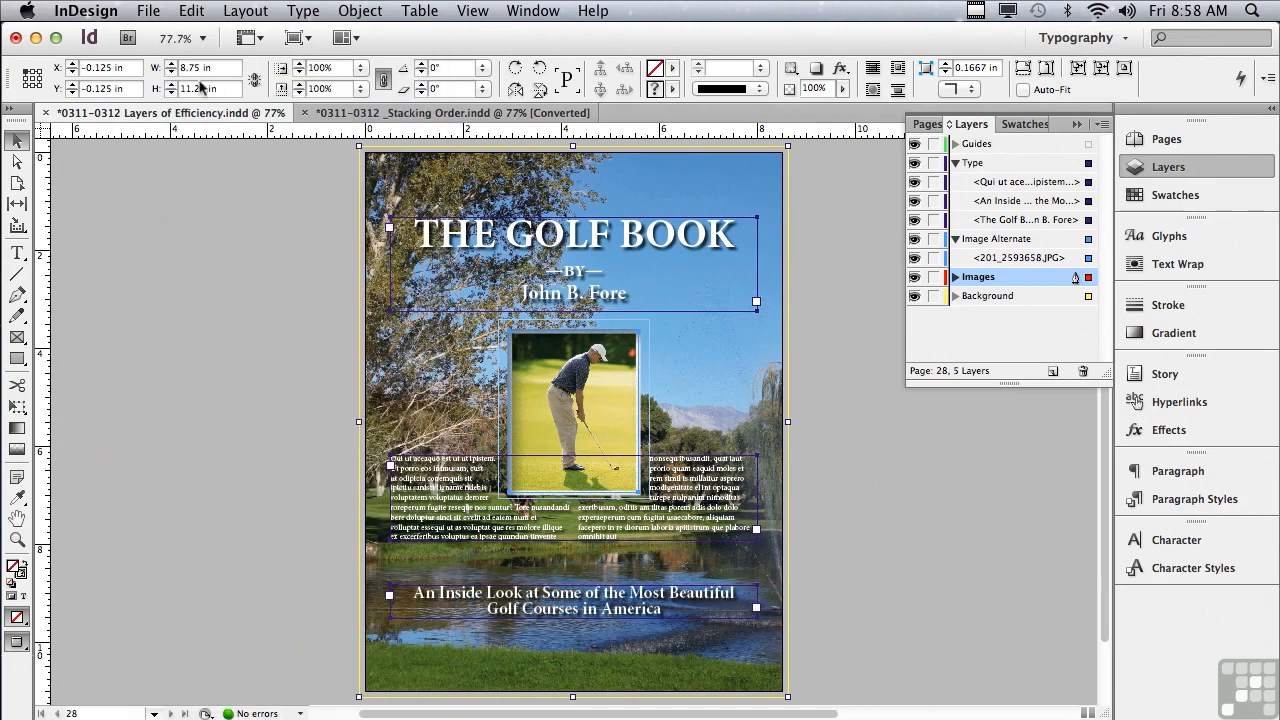
Step: Create a new one-page Letter-size print document with Facing Pages turned off
left_click(148, 11)
mouse_move(154, 41)
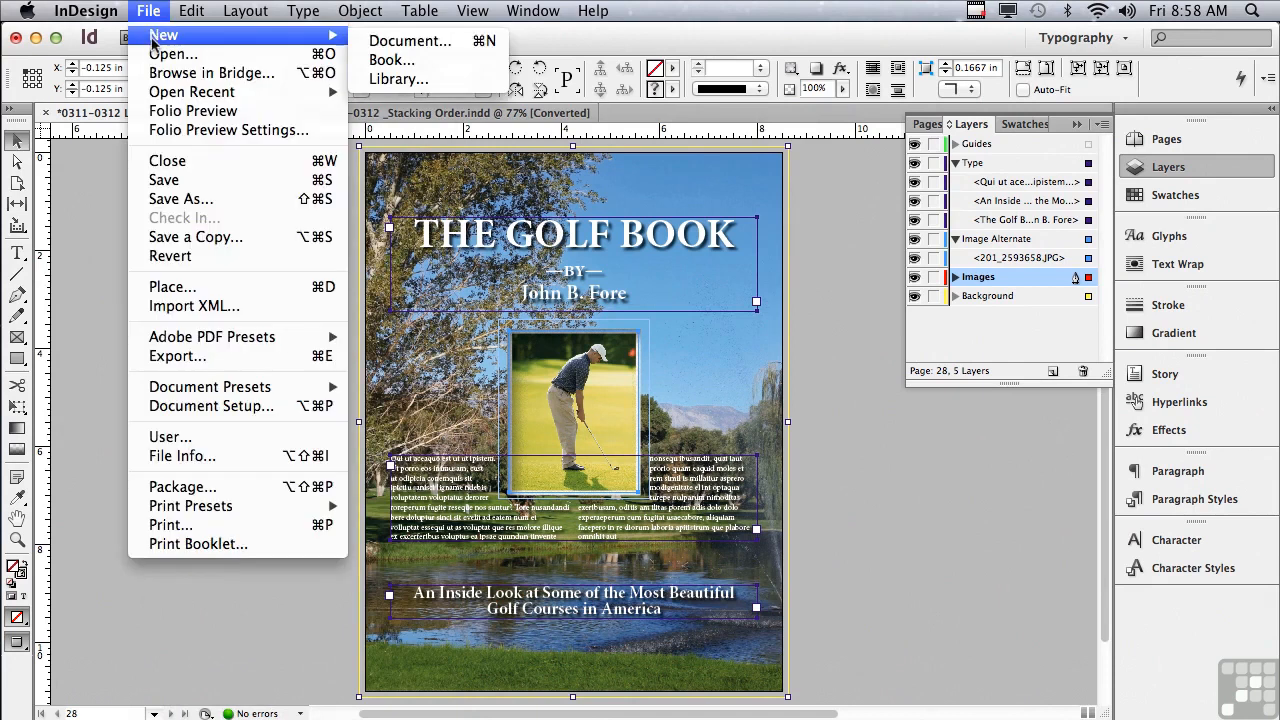
left_click(403, 45)
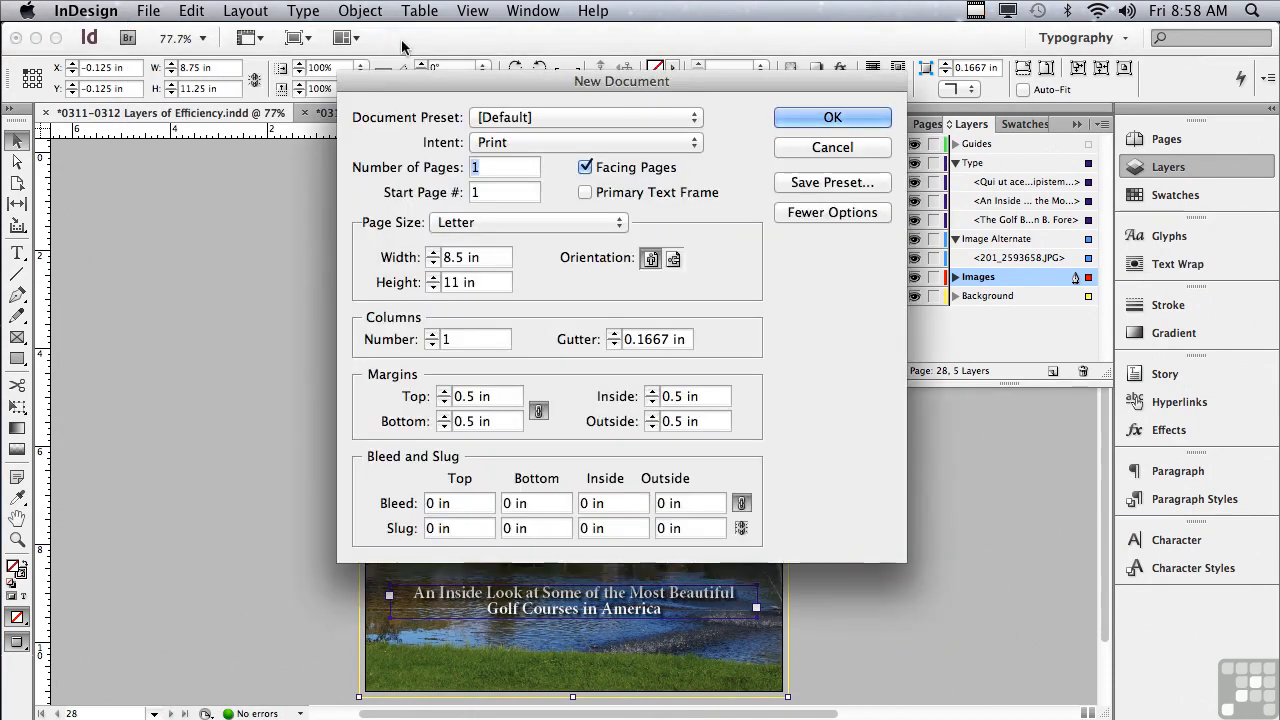
left_click(585, 168)
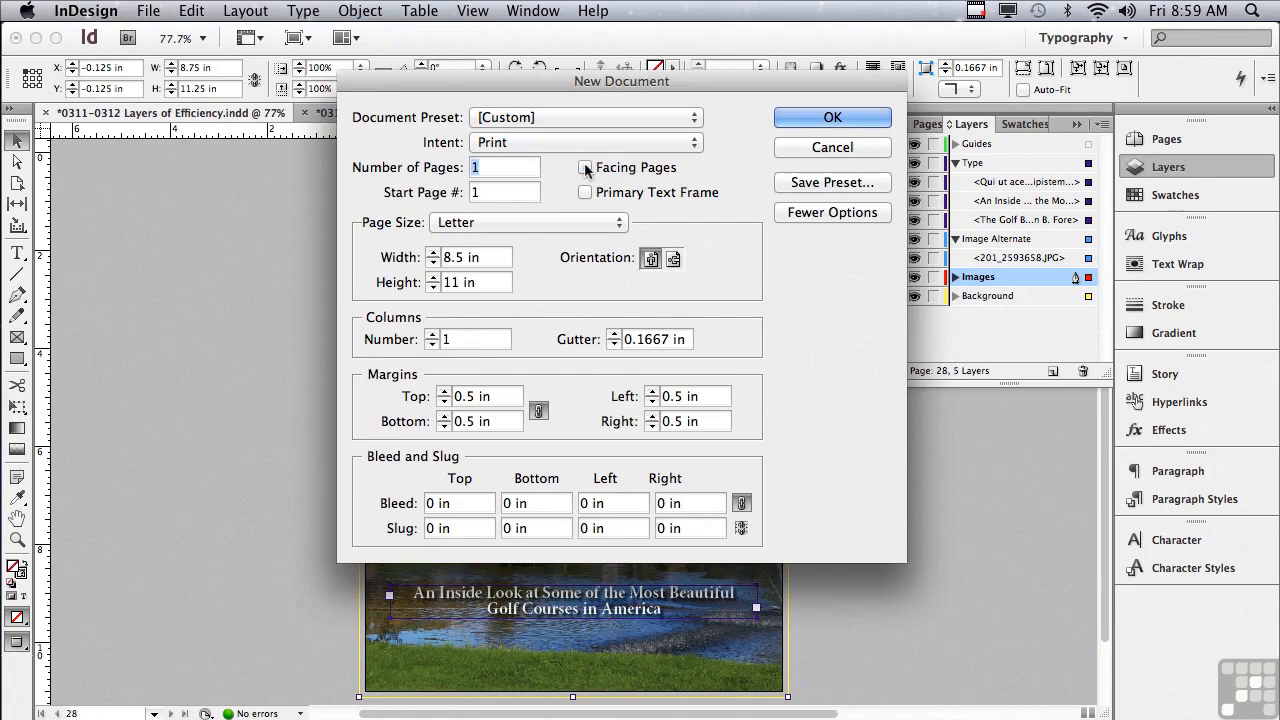
left_click(794, 116)
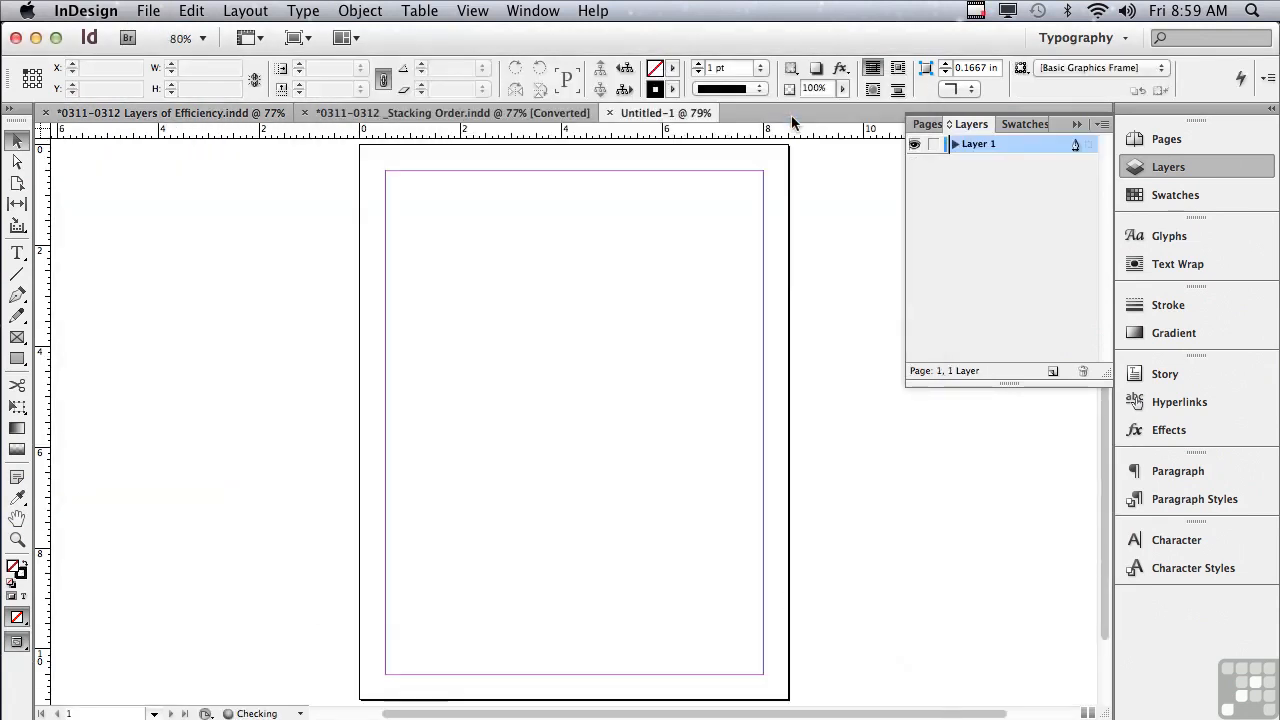
Step: Paste the copied objects in place in the new document and check its Paste Remembers Layers setting
left_click(189, 11)
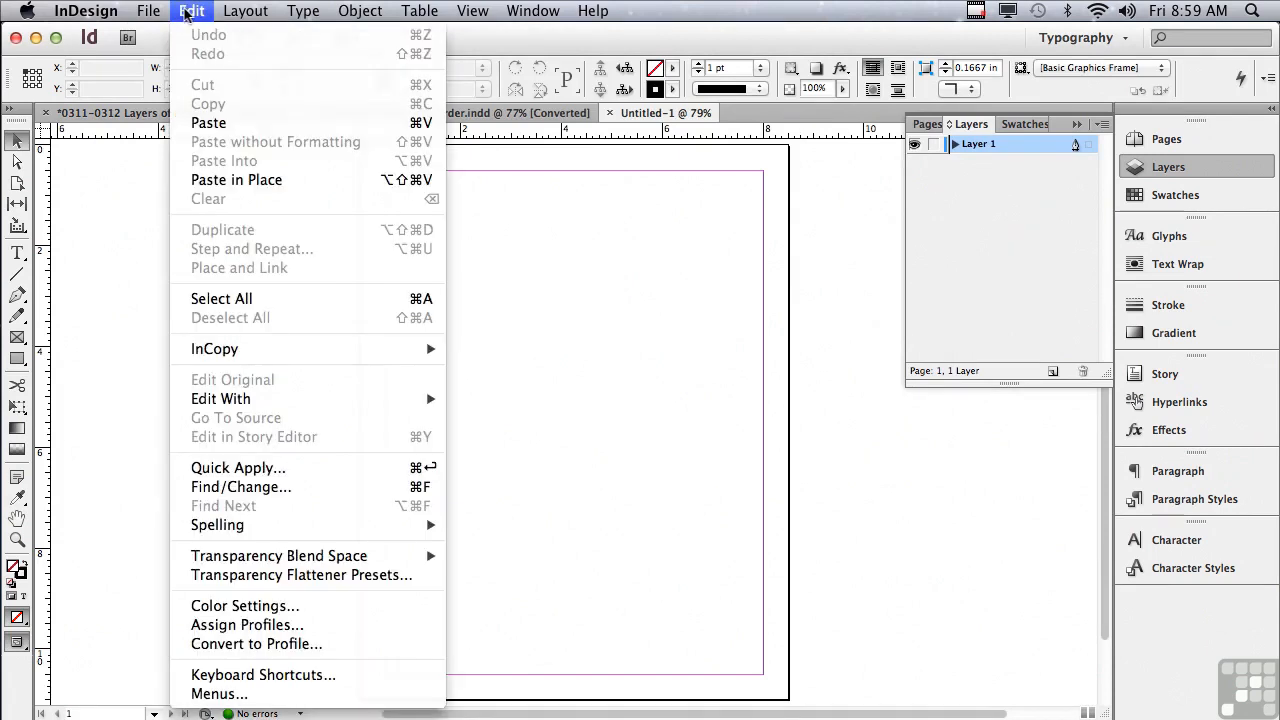
left_click(221, 182)
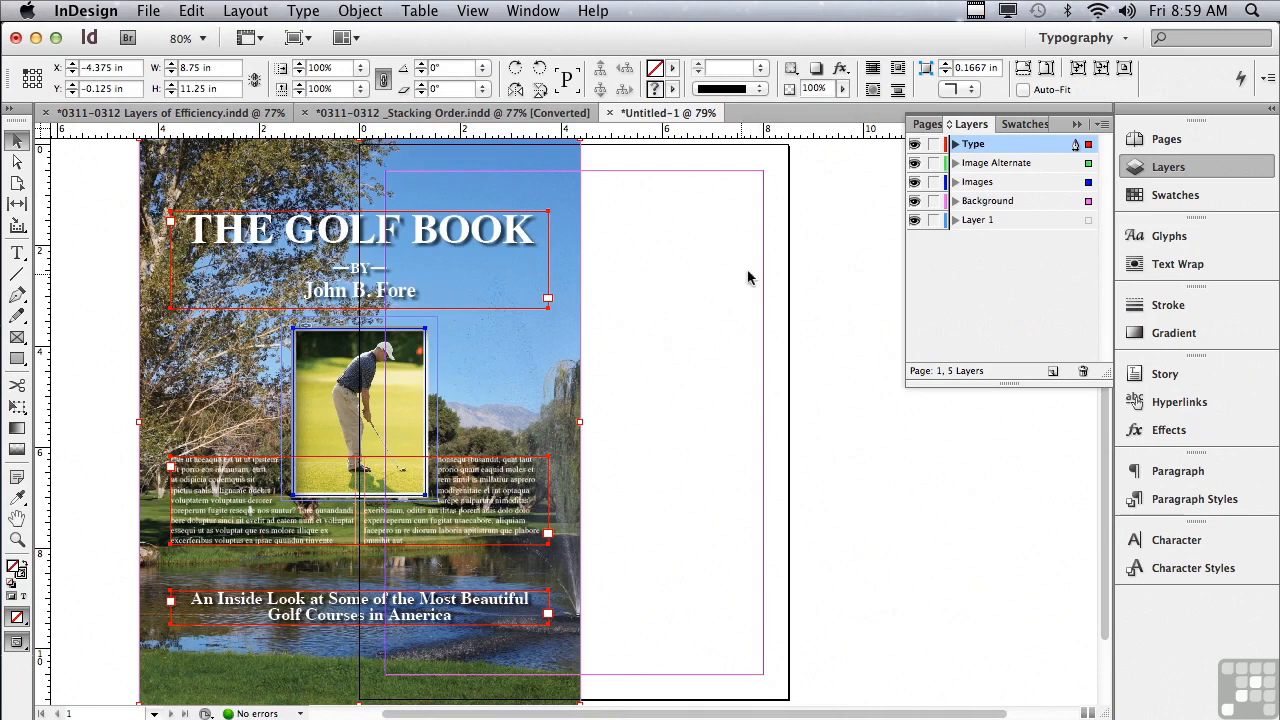
left_click(1104, 124)
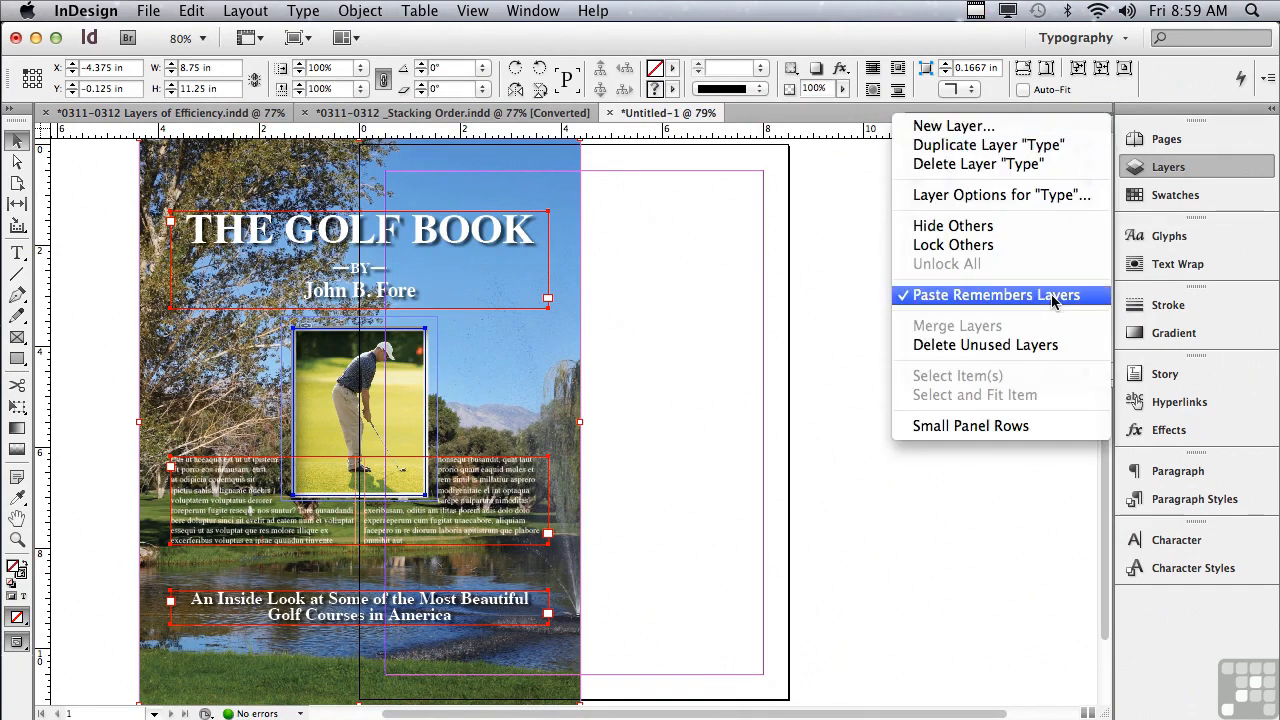
left_click(829, 262)
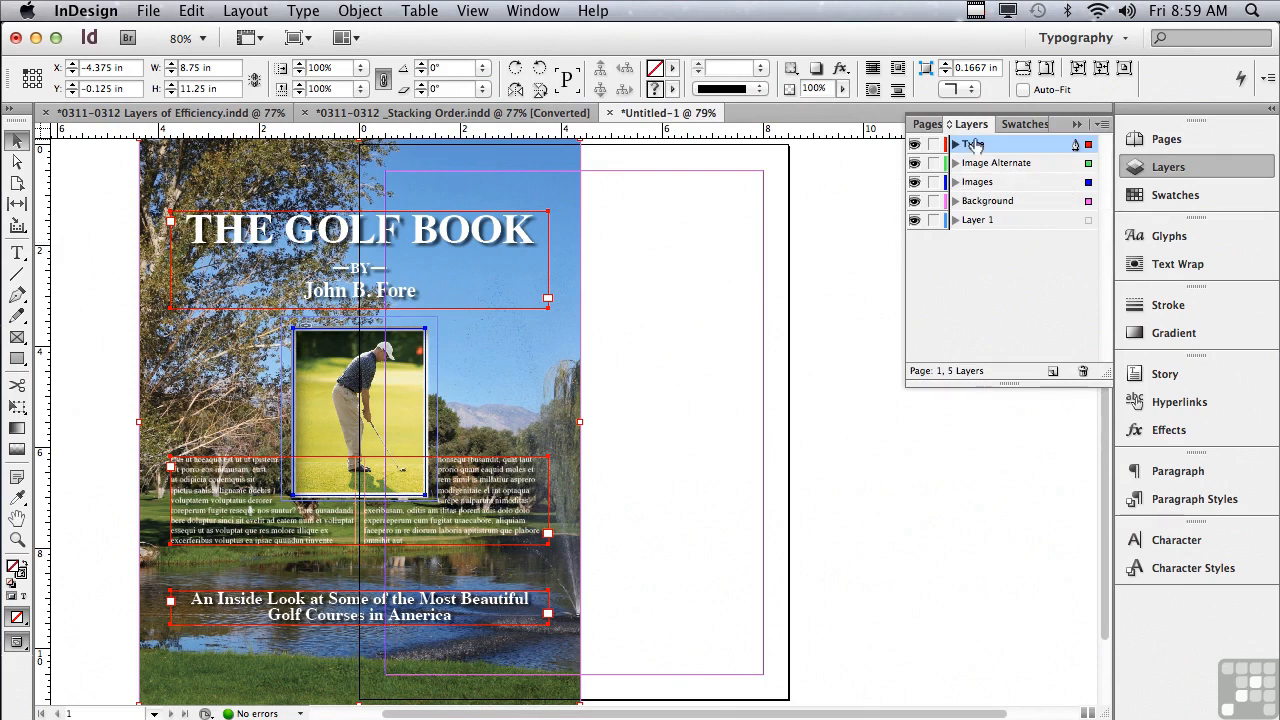